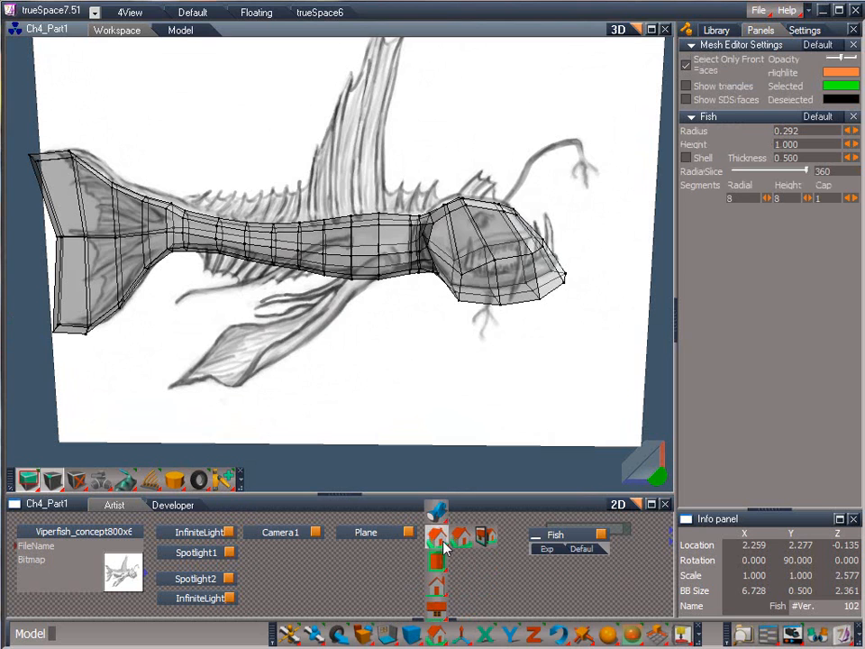
# In an orthographic side view, Polydraw an edge line from the head's lower rear corner up through the eye to the snout's front outline.
pyautogui.click(484, 545)
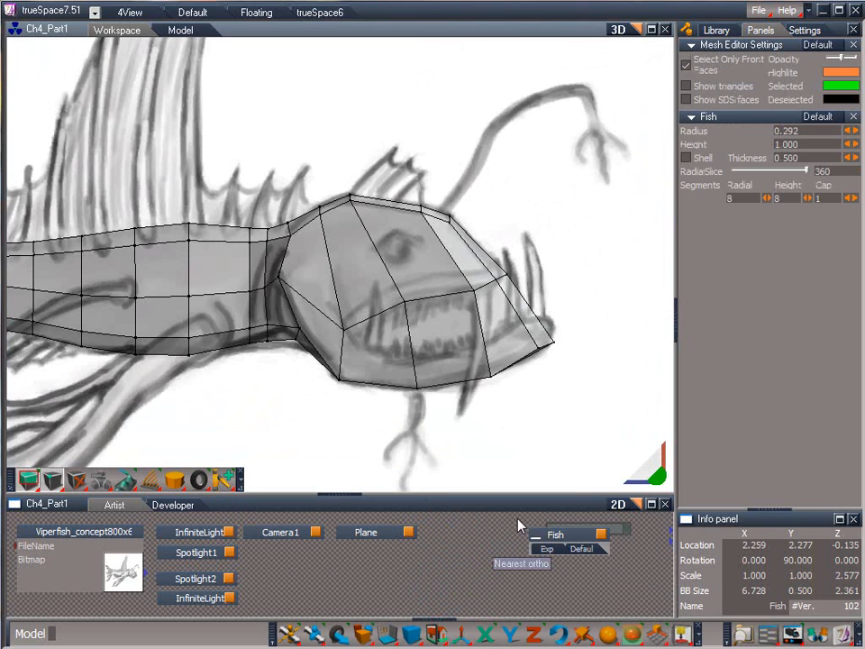
pyautogui.scroll(5, 429, 252)
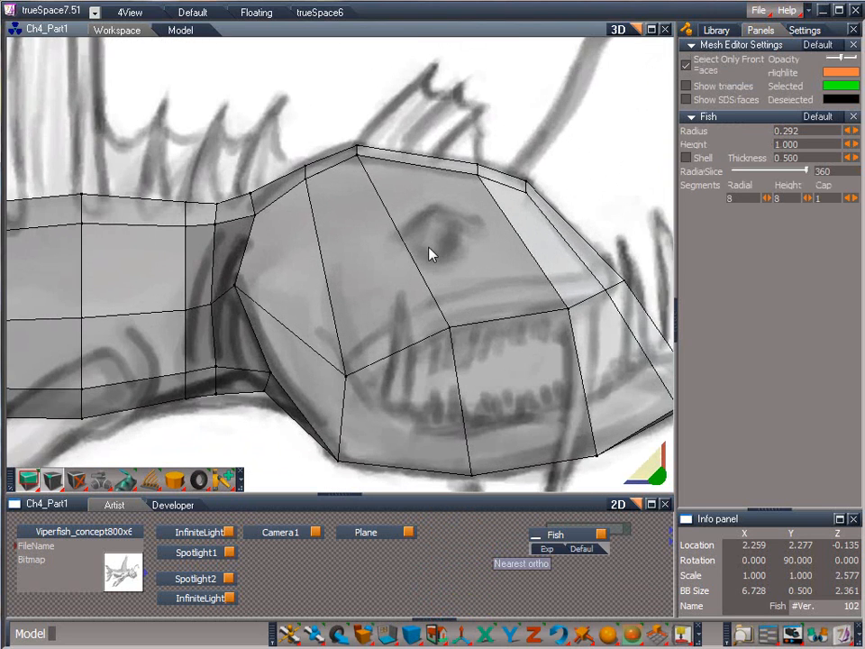
pyautogui.moveTo(647, 477)
pyautogui.mouseDown(button='middle')
pyautogui.moveTo(605, 439)
pyautogui.moveTo(595, 473)
pyautogui.mouseUp(button='middle')
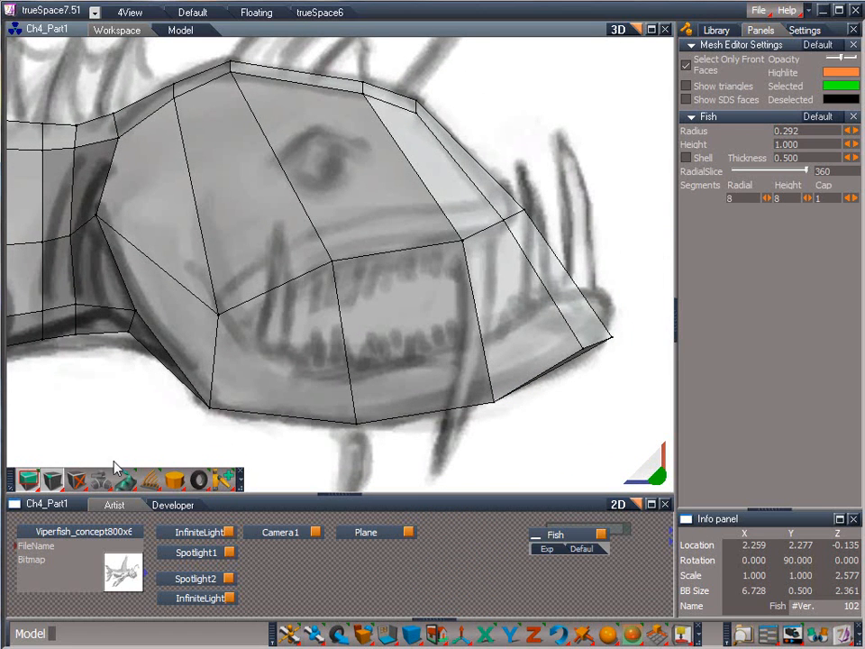
pyautogui.click(82, 483)
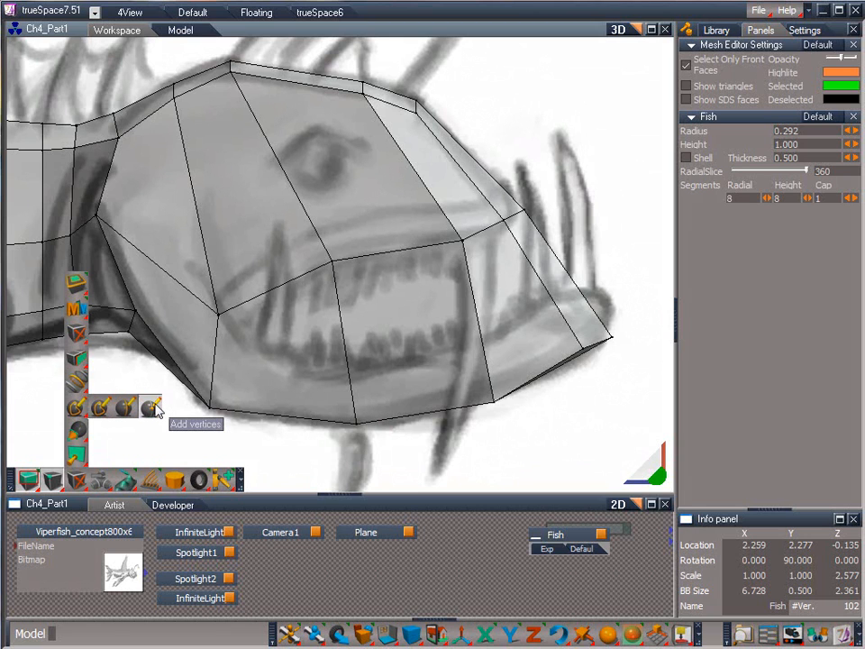
pyautogui.click(106, 409)
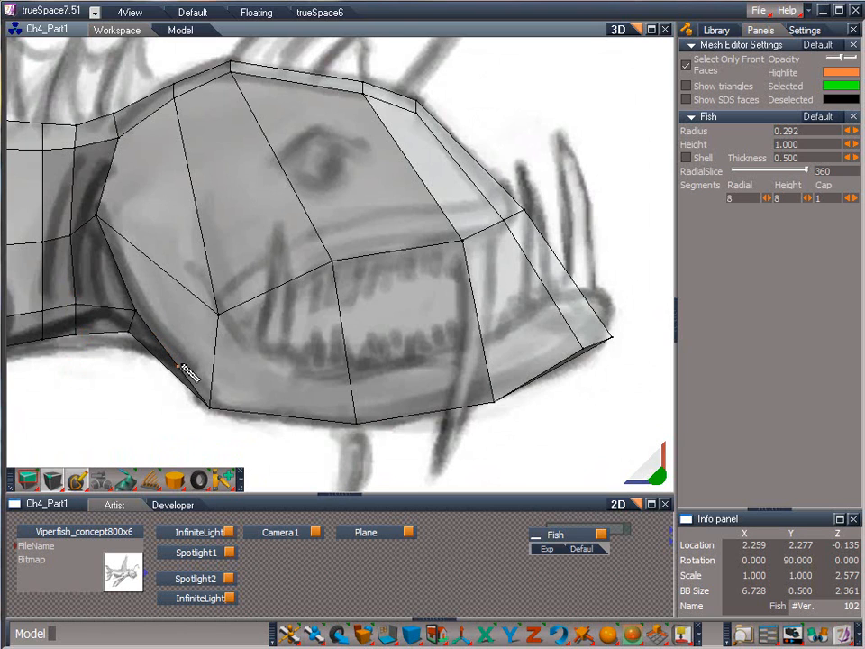
pyautogui.click(136, 313)
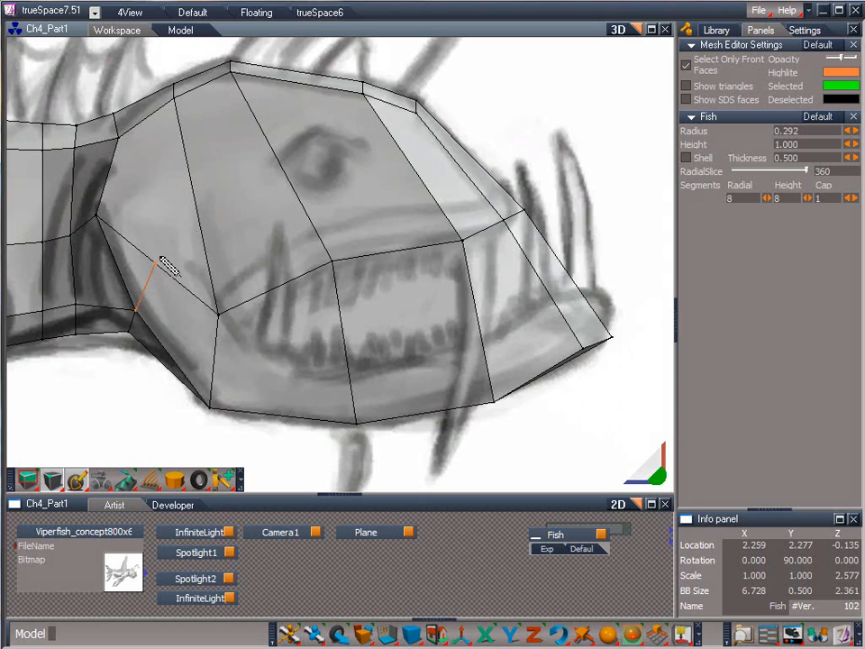
pyautogui.click(195, 200)
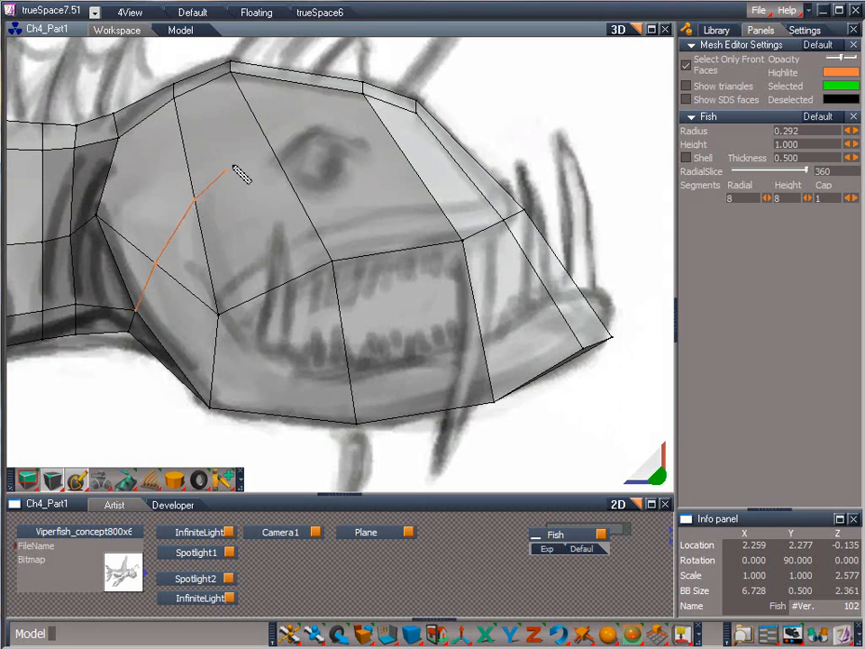
pyautogui.click(279, 159)
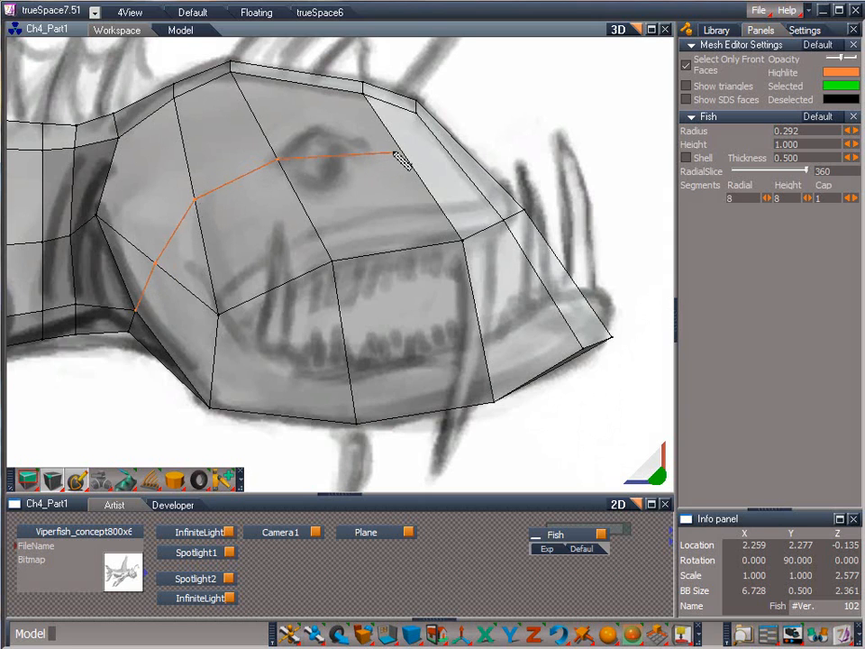
pyautogui.click(399, 149)
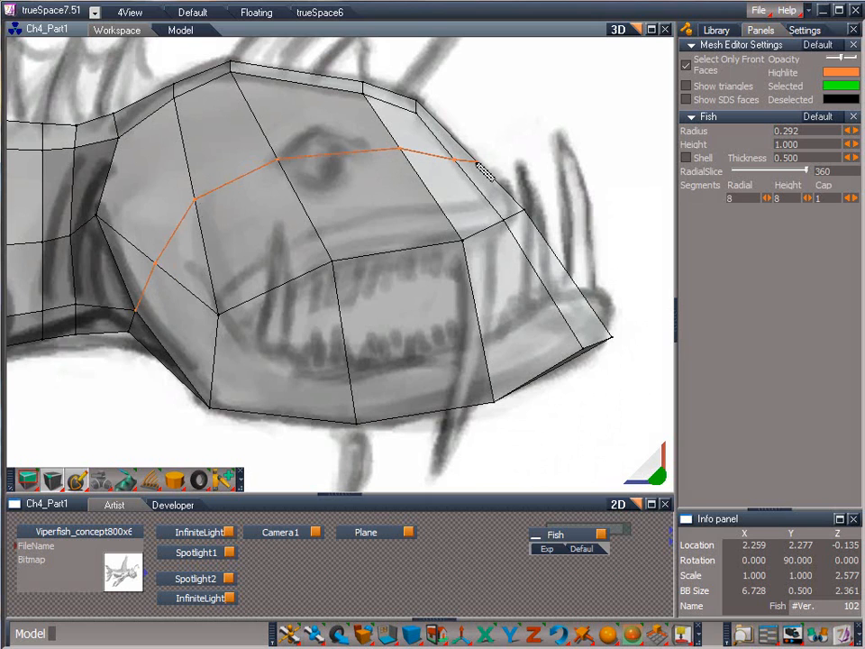
pyautogui.click(494, 169)
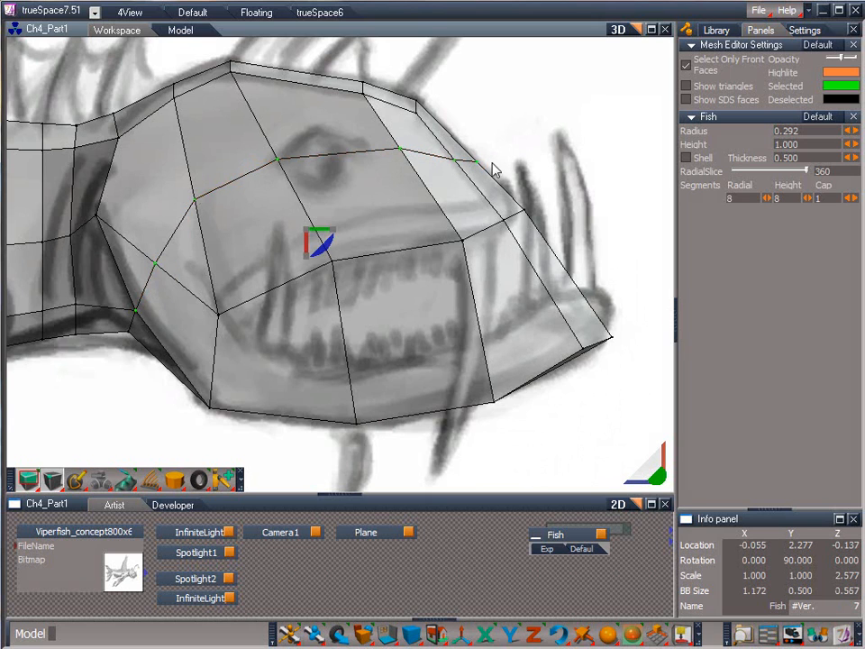
# Polydraw a second edge line from the head's middle rear vertex, passing just above the eye, to the snout's front outline.
pyautogui.click(77, 478)
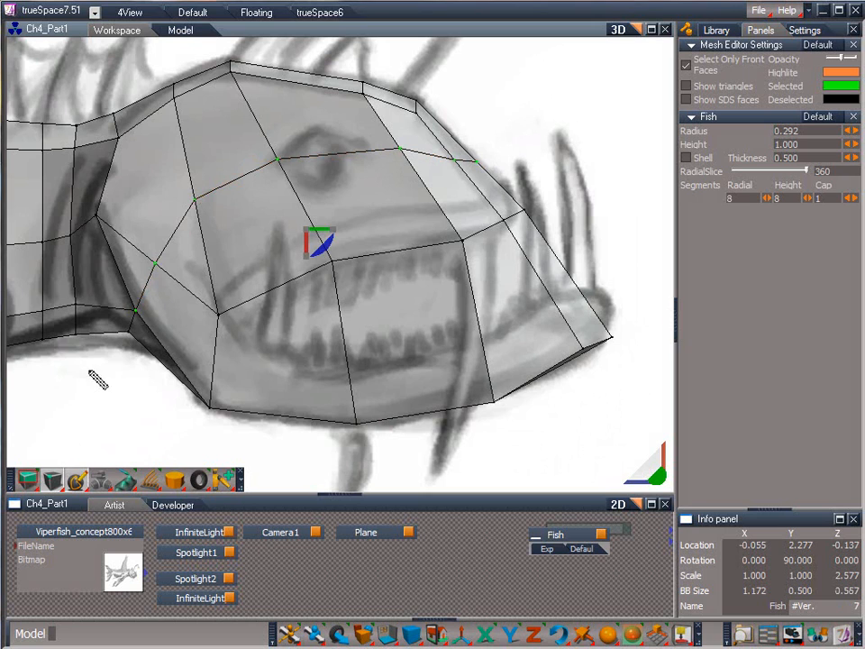
pyautogui.click(96, 214)
pyautogui.click(183, 142)
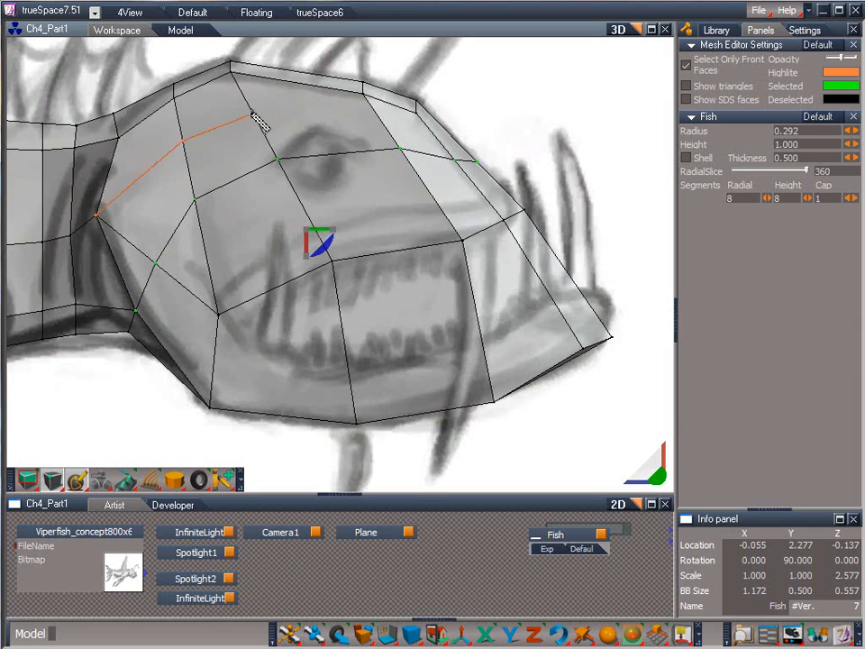
pyautogui.click(254, 116)
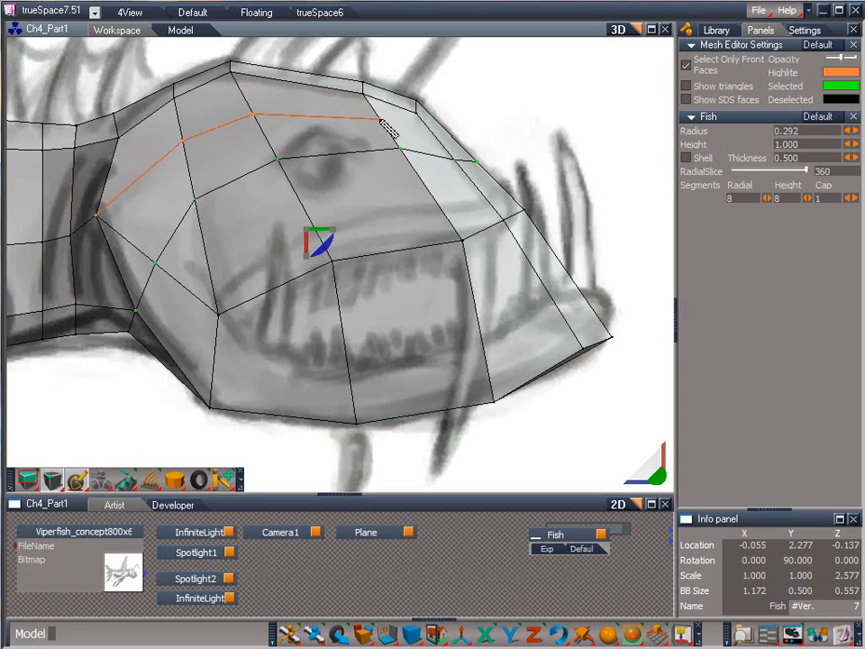
pyautogui.click(451, 135)
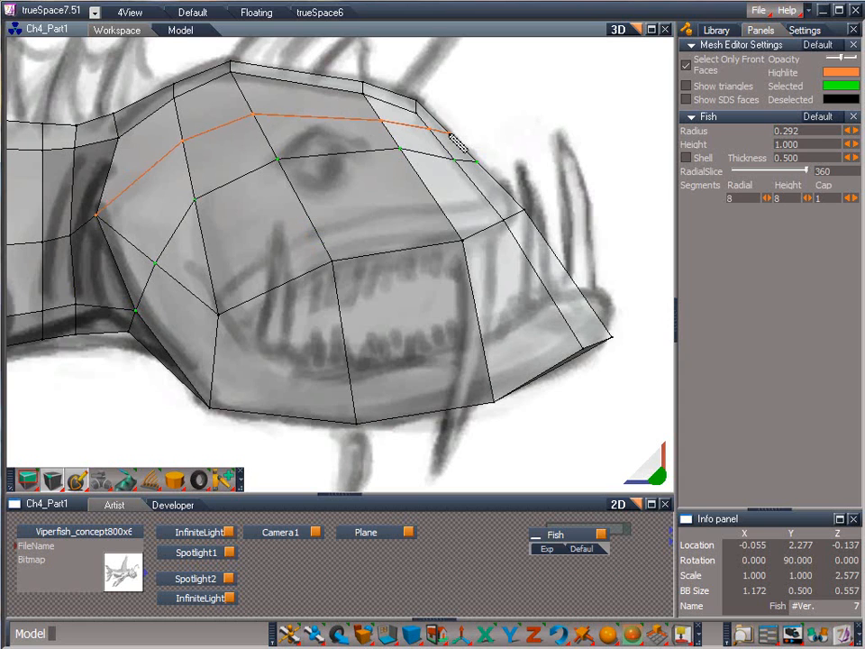
pyautogui.rightClick(497, 132)
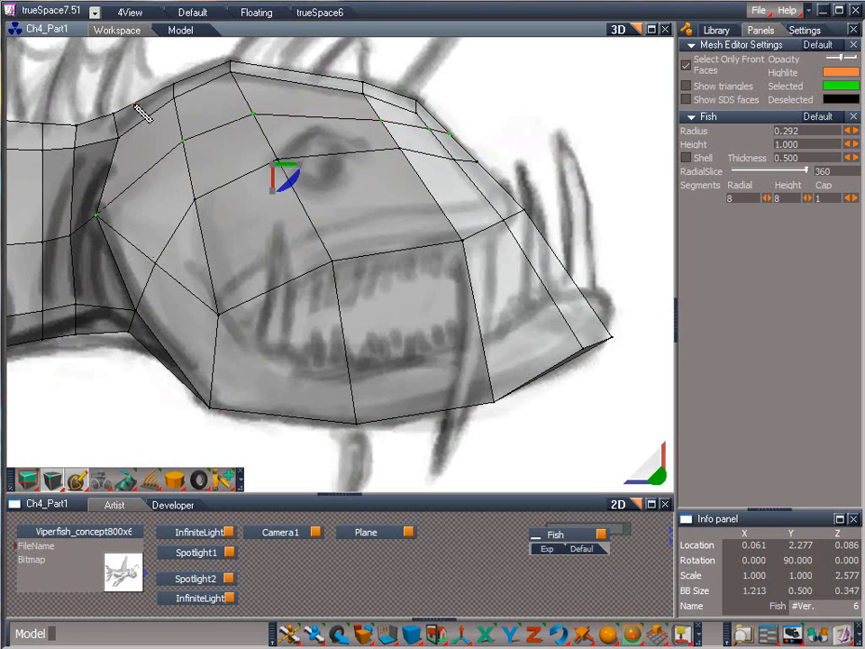
# Polydraw an edge line from the upper back of the head down the cheek and along the lower jaw to its tip.
pyautogui.click(136, 180)
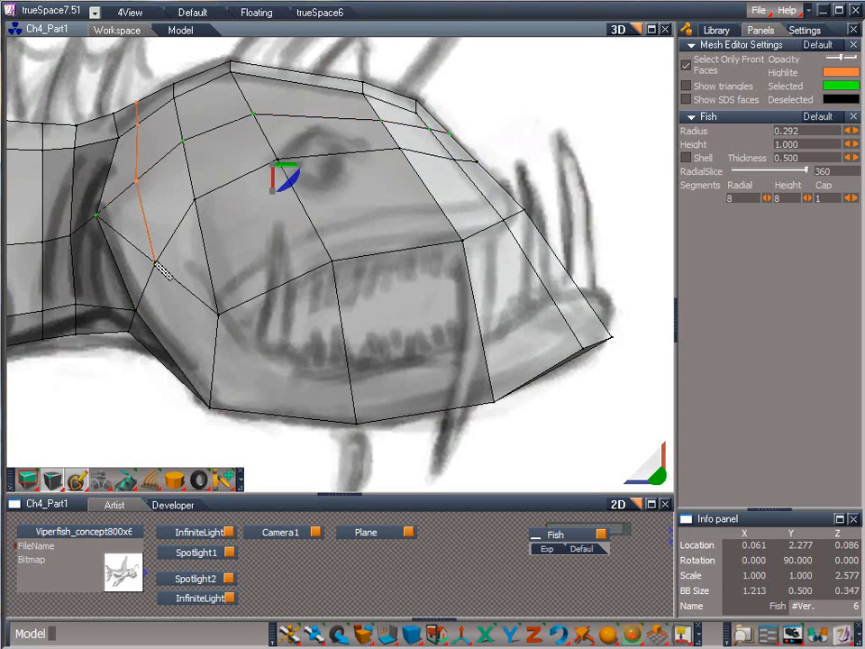
pyautogui.click(155, 262)
pyautogui.click(212, 376)
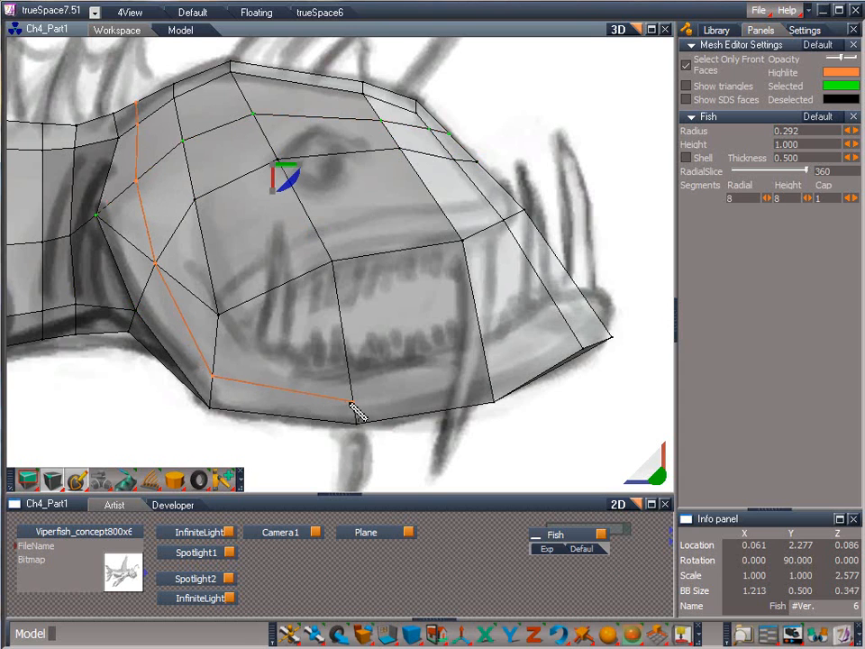
pyautogui.click(352, 402)
pyautogui.click(492, 377)
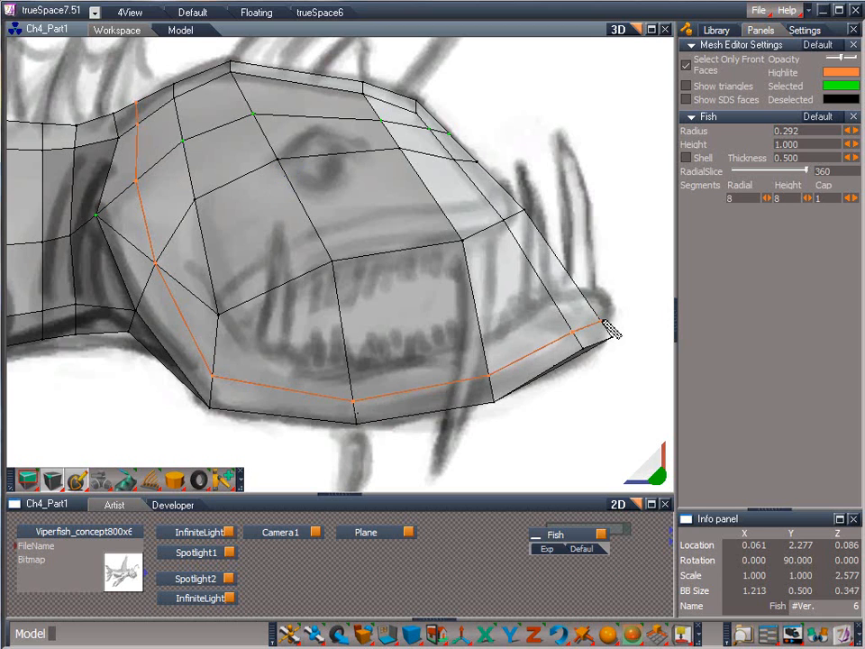
pyautogui.click(603, 322)
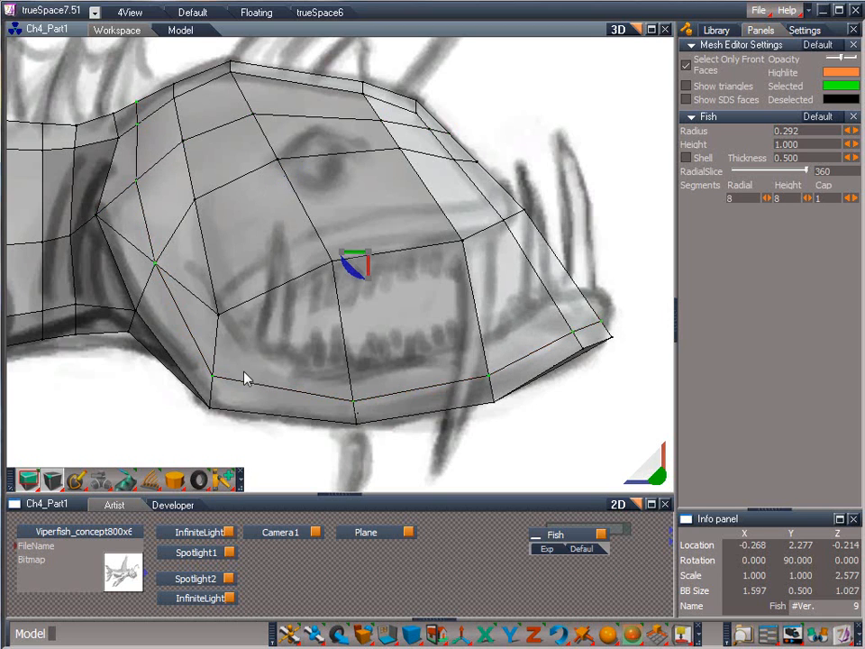
# Erase the two diagonal edges running from the head's middle rear vertex across the cheek to the mouth corner.
pyautogui.moveTo(28, 478)
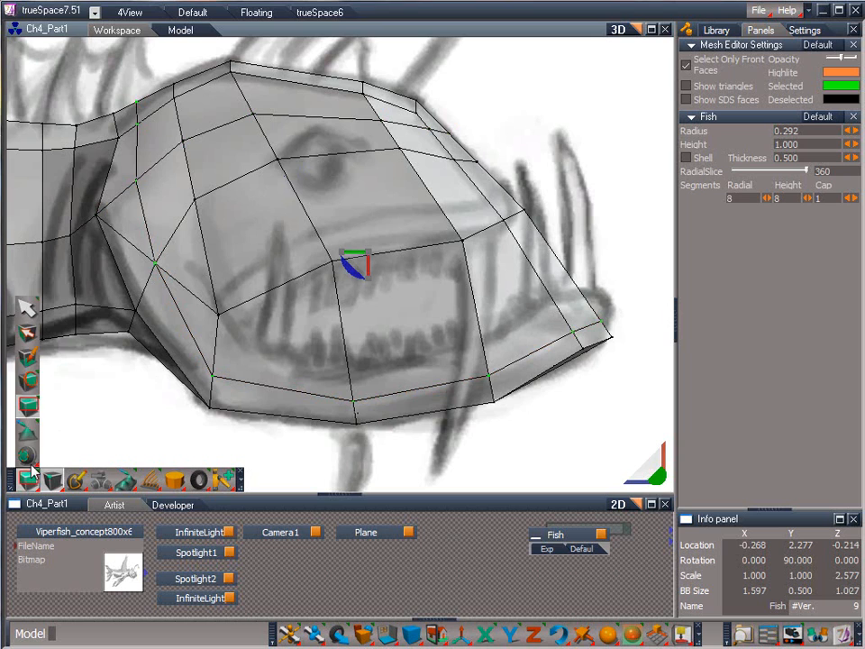
pyautogui.click(32, 383)
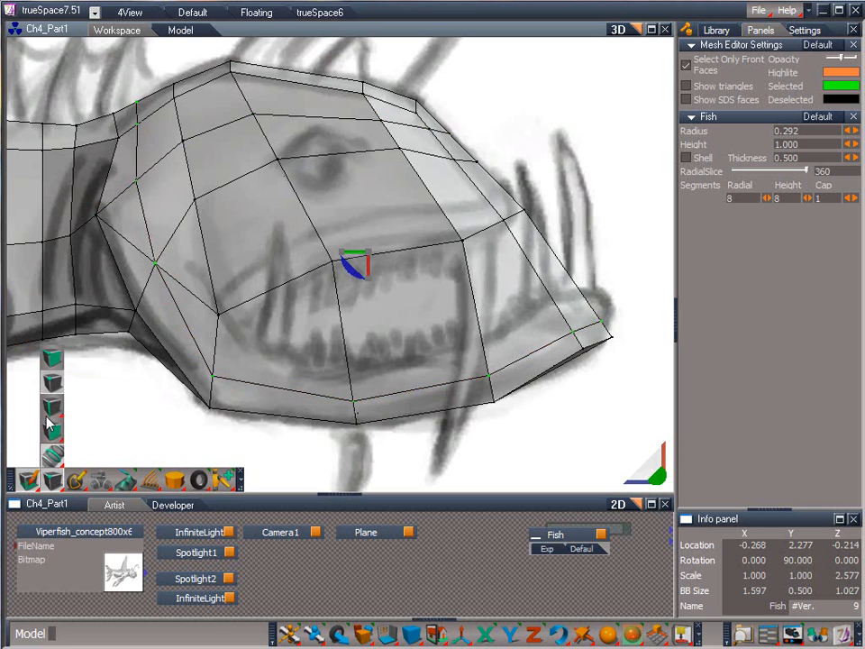
pyautogui.click(48, 418)
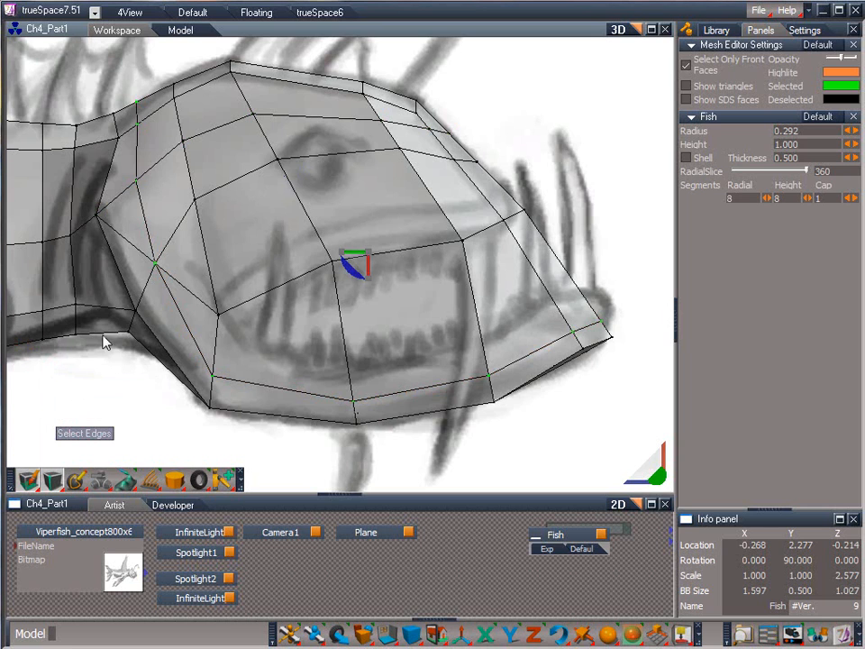
pyautogui.click(135, 263)
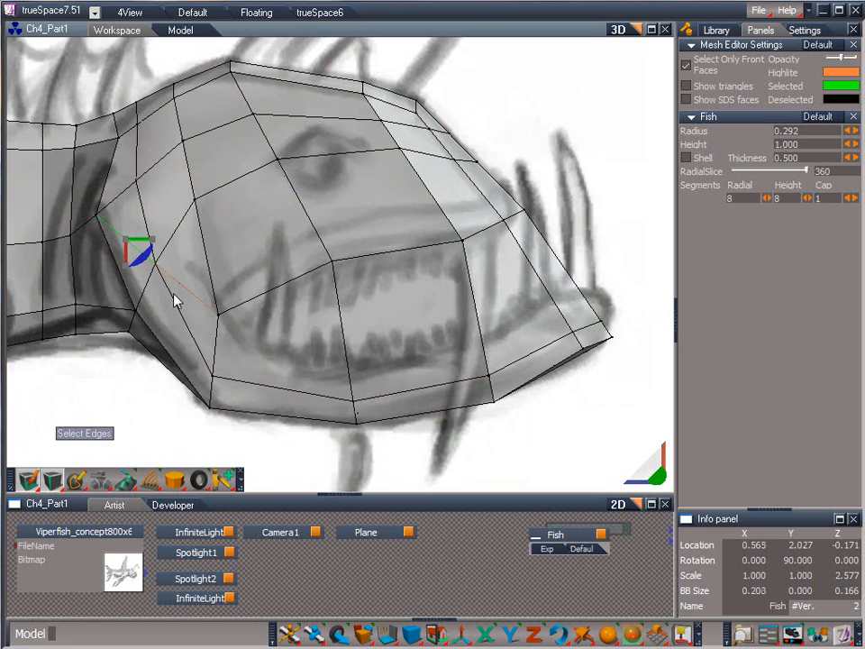
pyautogui.click(81, 465)
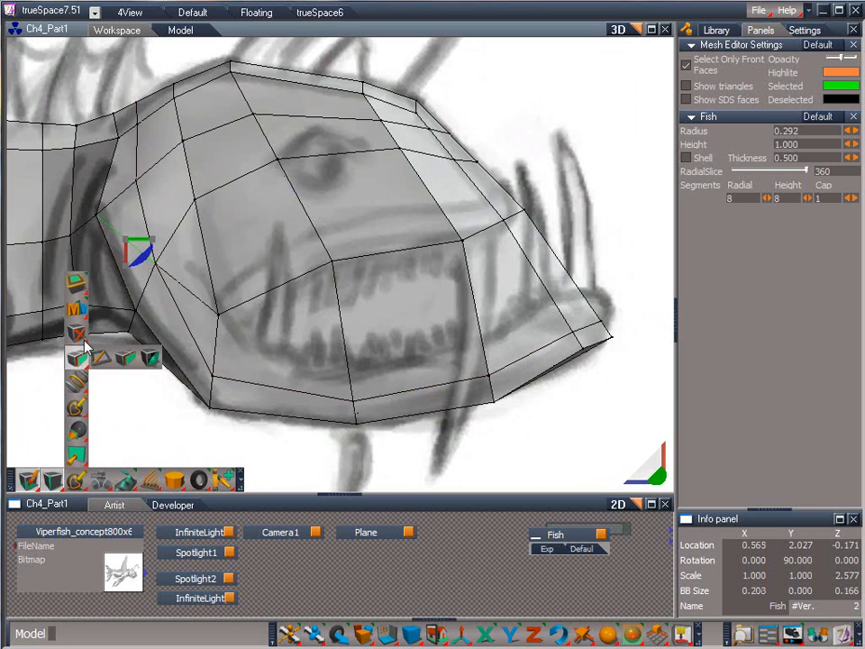
pyautogui.click(63, 251)
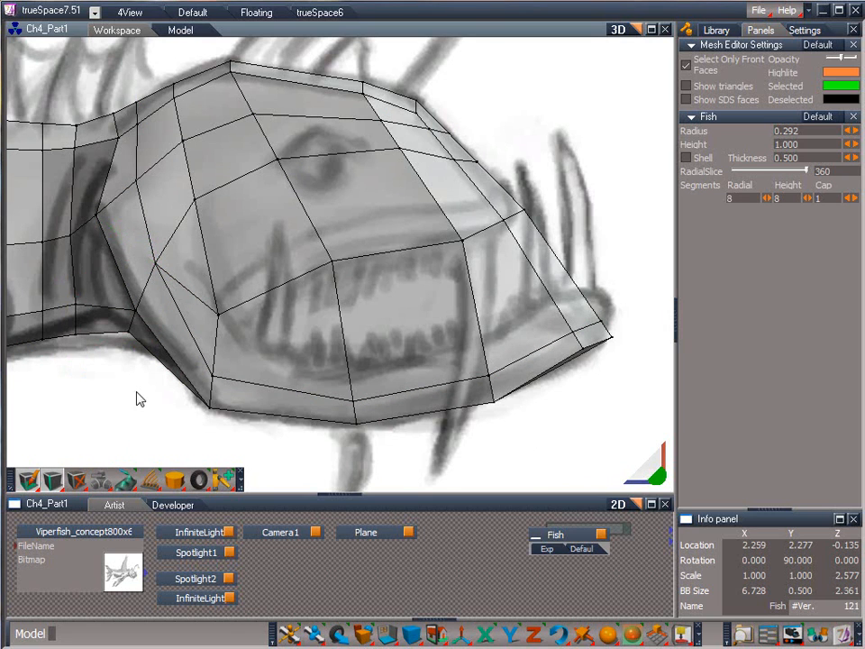
pyautogui.click(192, 303)
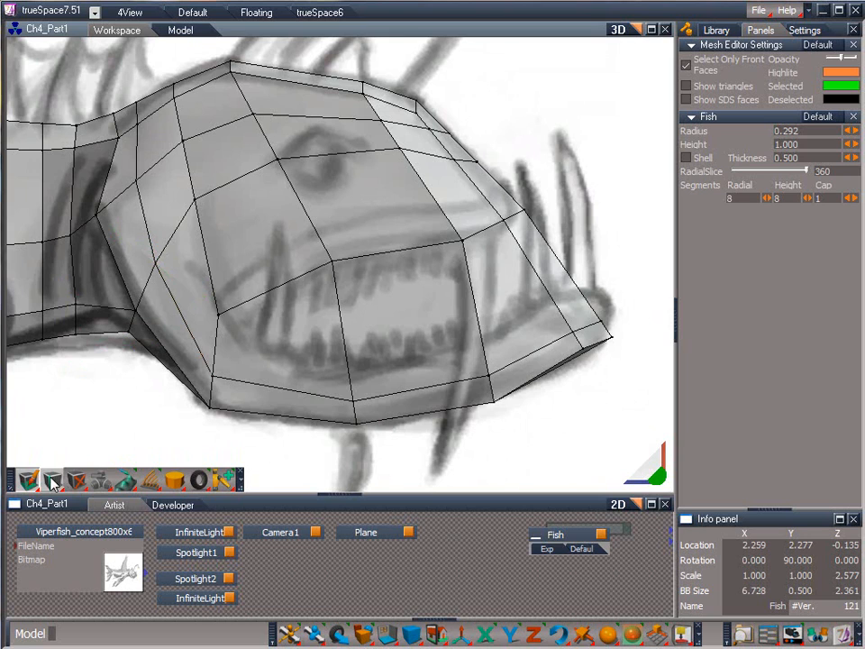
# Reposition individual vertices along the upper back and crown of the head to smooth its outline.
pyautogui.moveTo(52, 477)
pyautogui.click(52, 388)
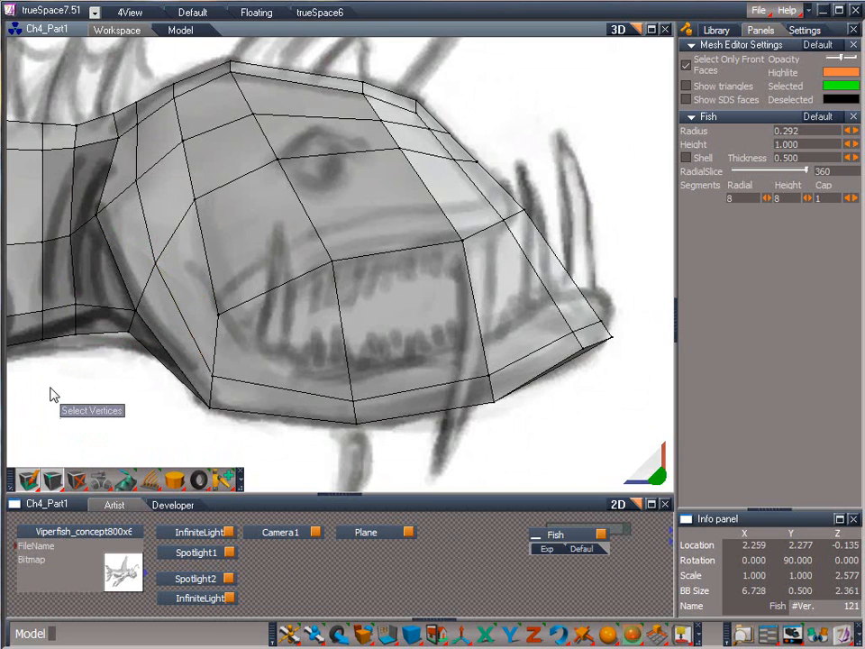
pyautogui.click(137, 106)
pyautogui.moveTo(141, 108); pyautogui.dragTo(118, 123)
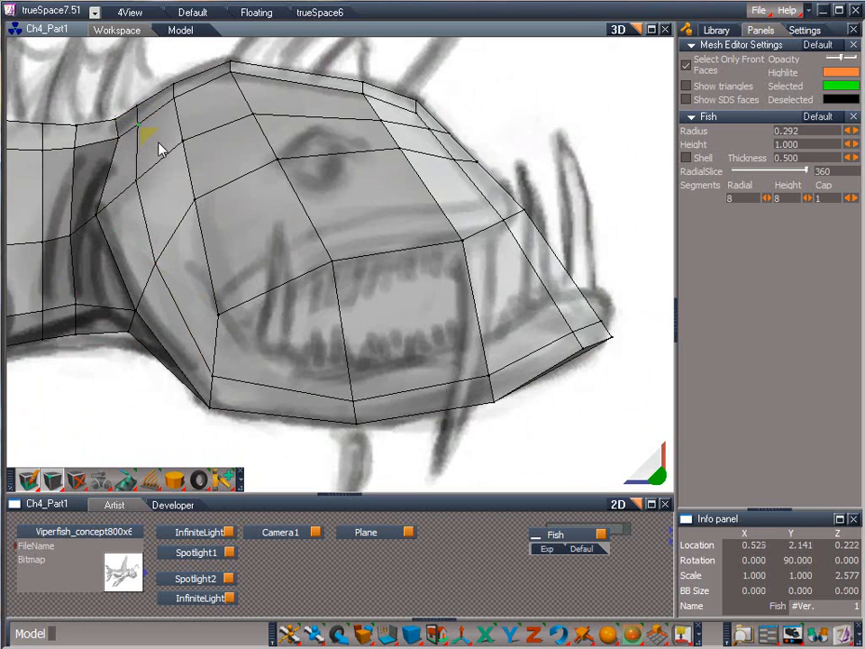
pyautogui.moveTo(183, 106); pyautogui.dragTo(208, 113)
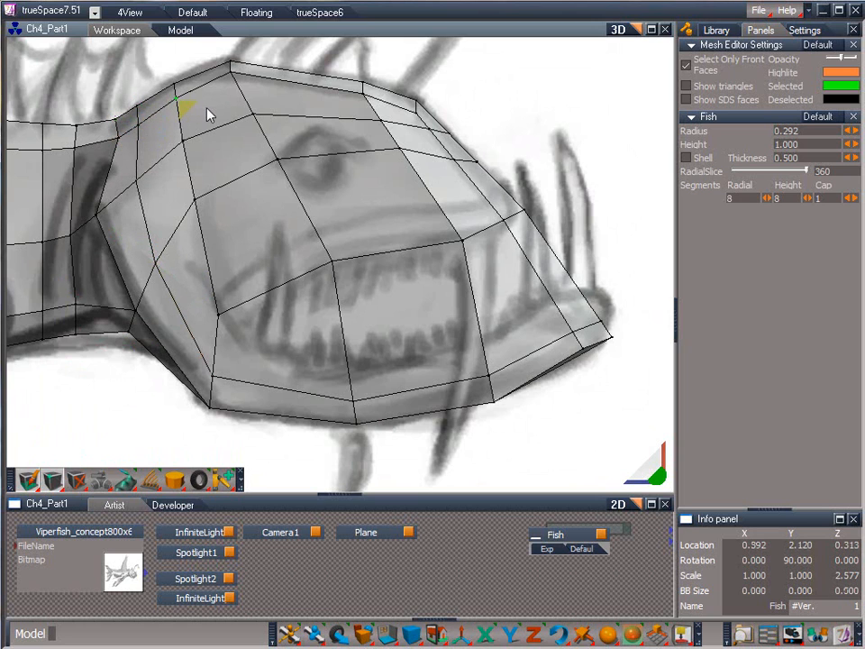
pyautogui.click(234, 71)
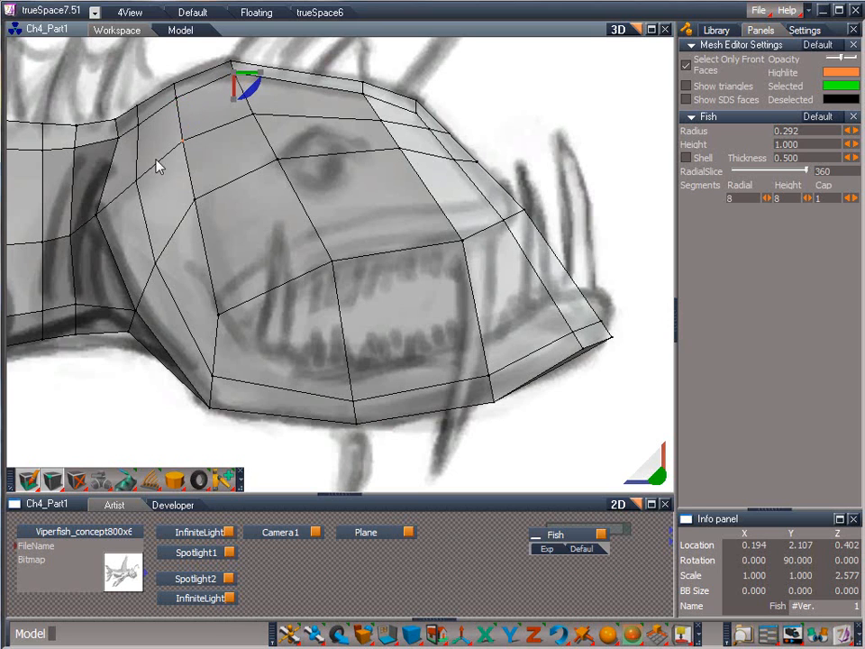
# Adjust the cheek vertices, and move the mouth-corner and rear jaw vertices slightly forward and down to follow the sketched mouth.
pyautogui.click(140, 187)
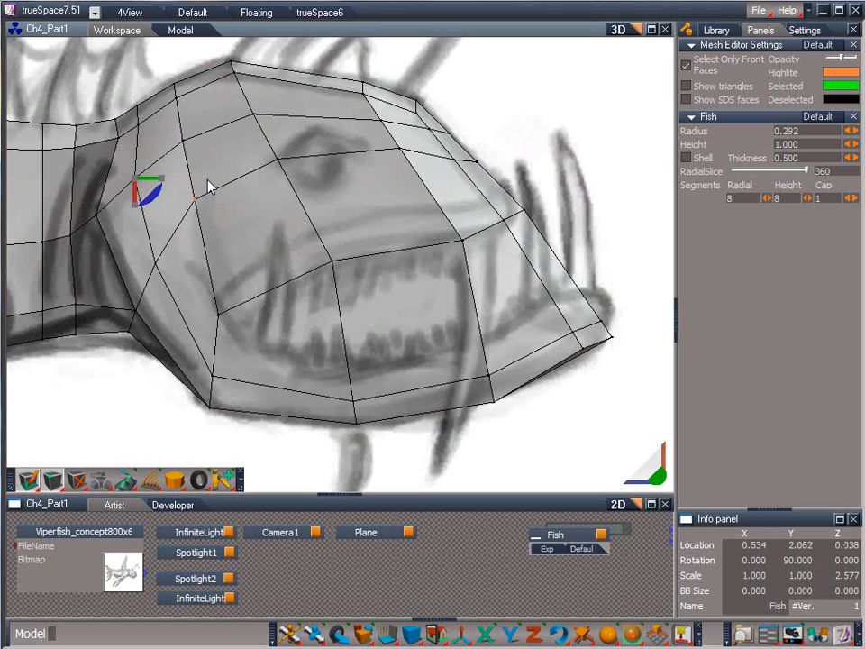
pyautogui.click(194, 199)
pyautogui.click(219, 312)
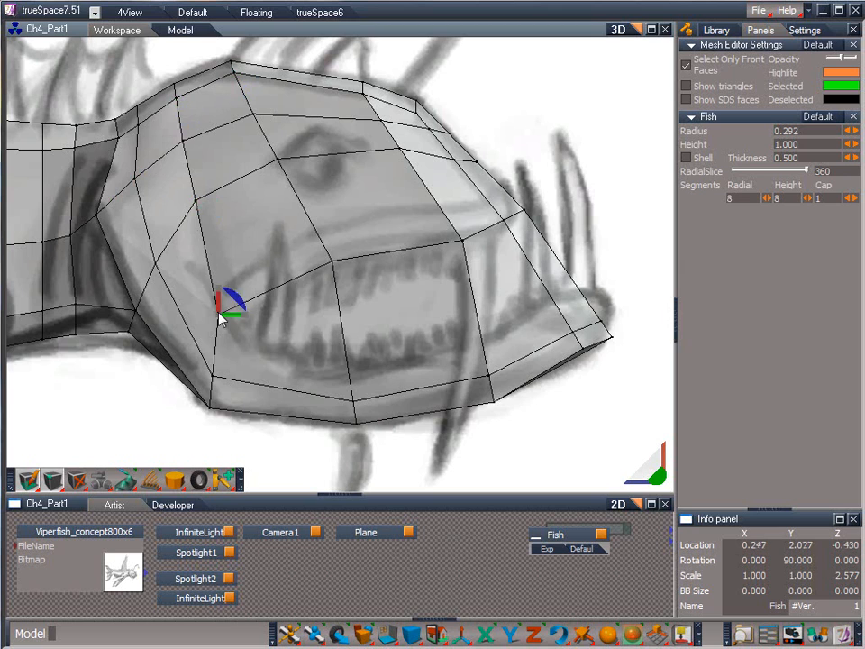
pyautogui.moveTo(232, 314); pyautogui.dragTo(340, 411)
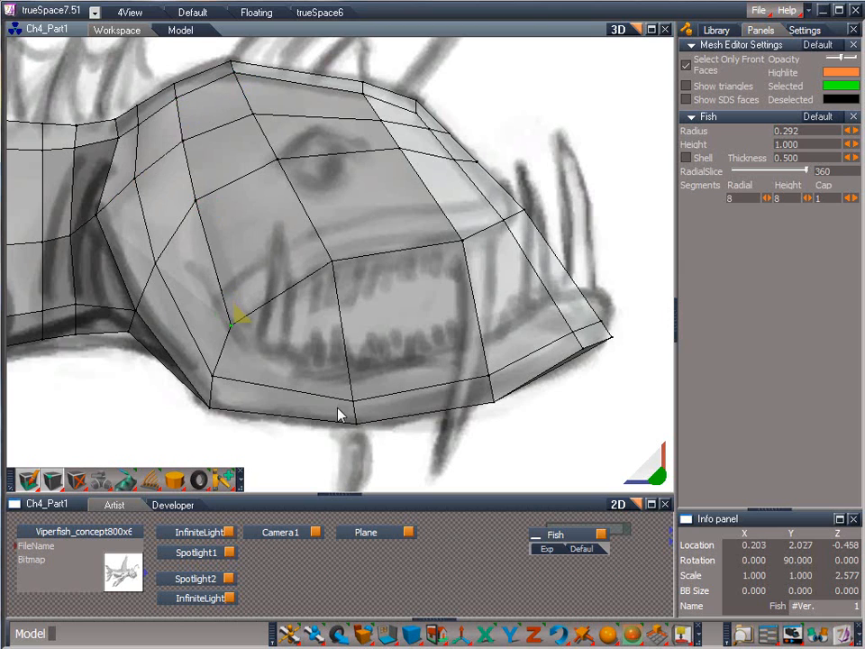
pyautogui.click(220, 373)
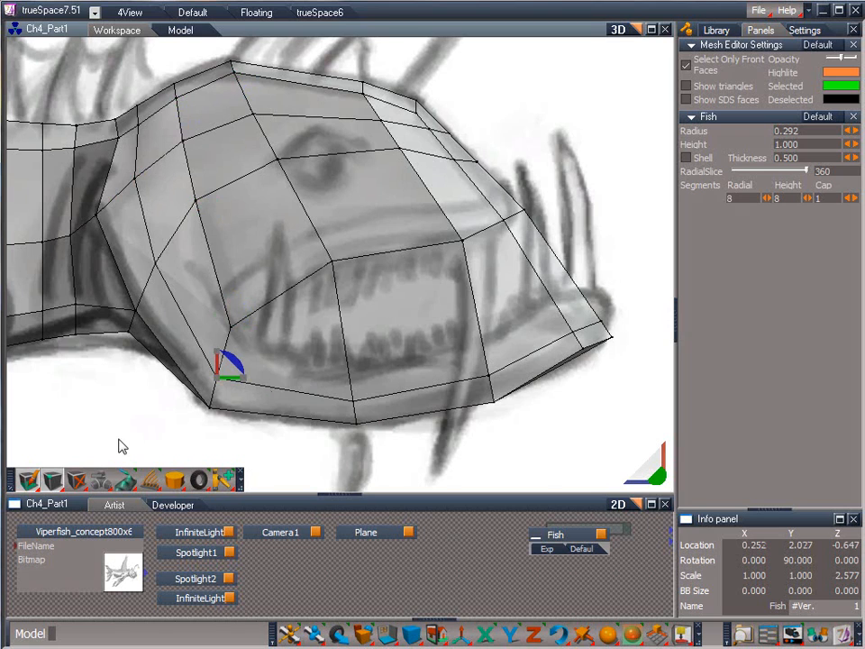
# Polydraw an edge line from the snout along above the upper lip, past the mouth corner and down to the throat outline.
pyautogui.moveTo(76, 480); pyautogui.dragTo(72, 411)
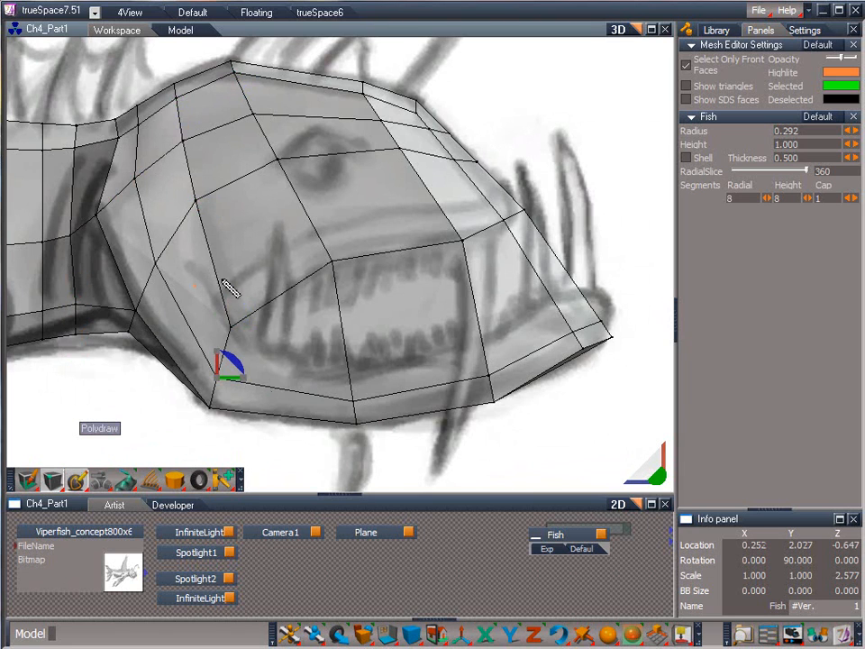
pyautogui.click(503, 190)
pyautogui.click(442, 208)
pyautogui.click(315, 234)
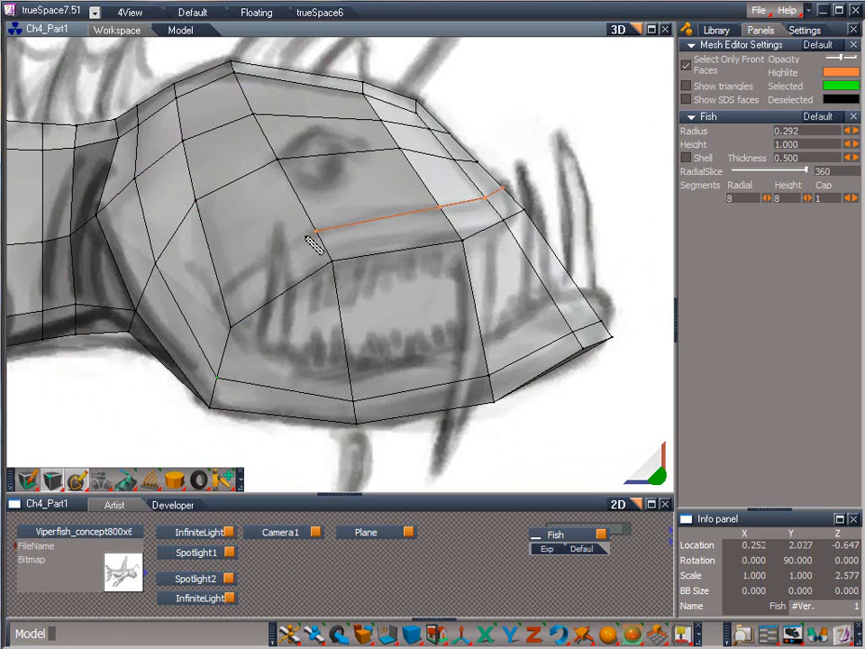
pyautogui.click(221, 295)
pyautogui.click(191, 328)
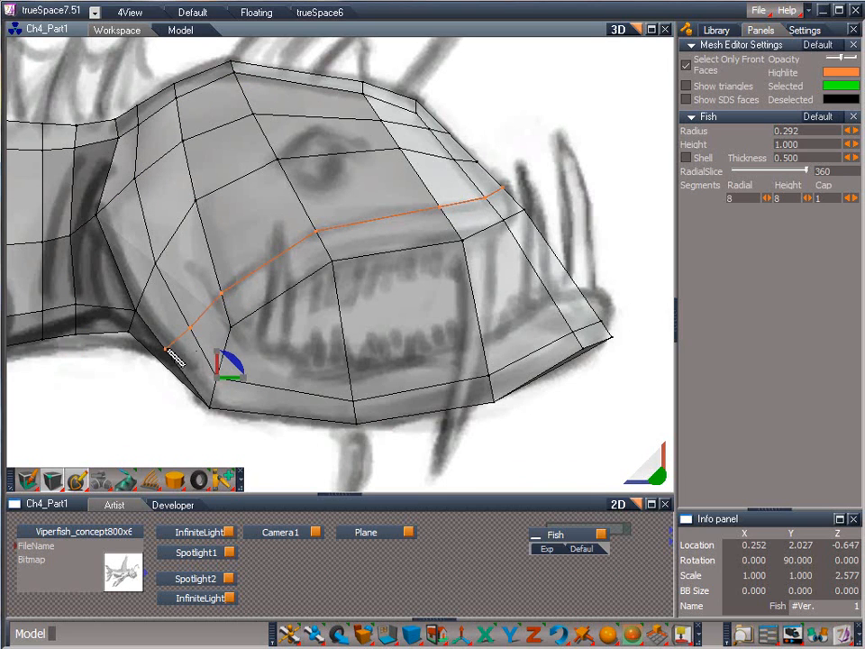
pyautogui.click(166, 352)
pyautogui.click(158, 360)
pyautogui.rightClick(173, 408)
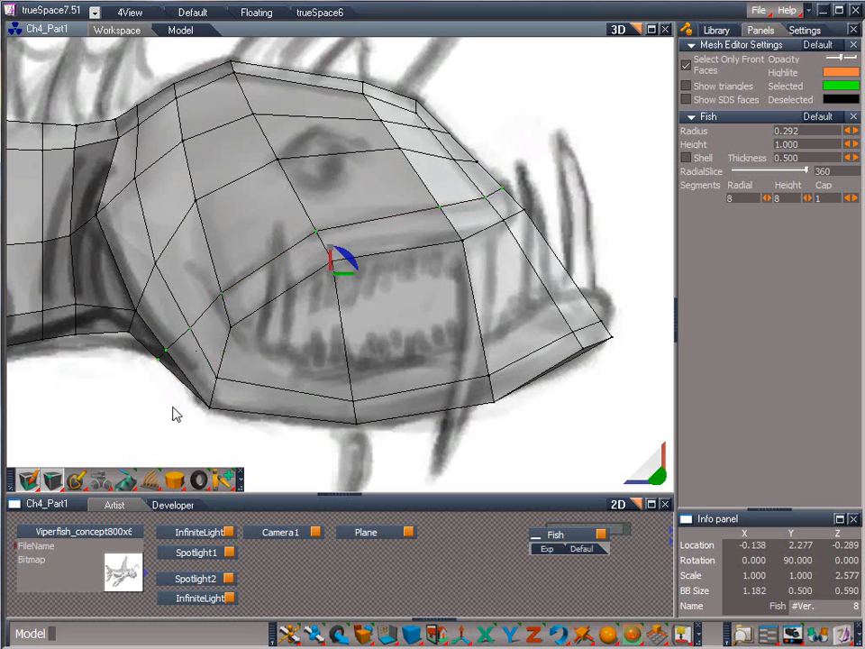
# Polydraw an edge line from the rear crown of the head down the cheek to the mouth's upper edge near its corner.
pyautogui.click(78, 481)
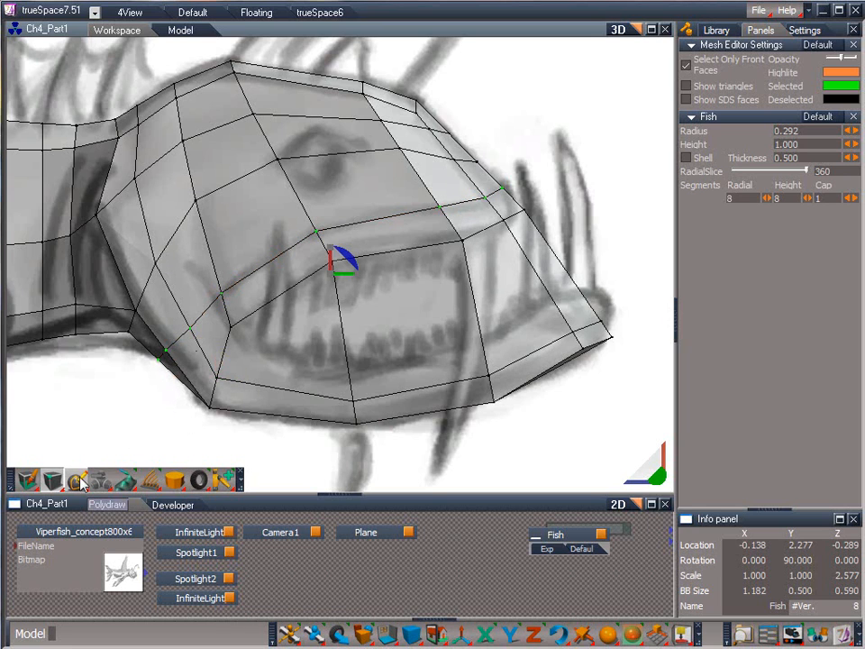
pyautogui.click(193, 78)
pyautogui.click(199, 136)
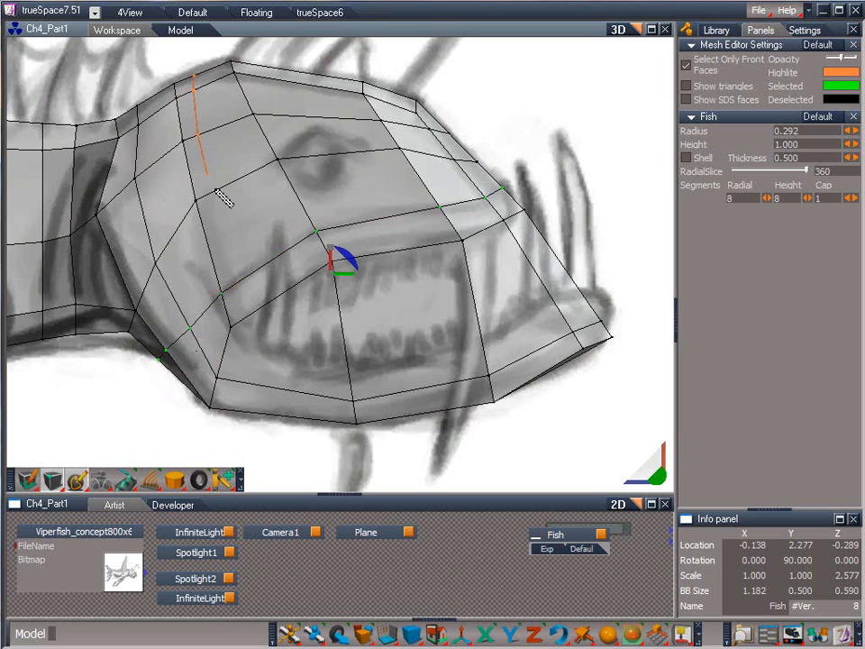
pyautogui.click(245, 317)
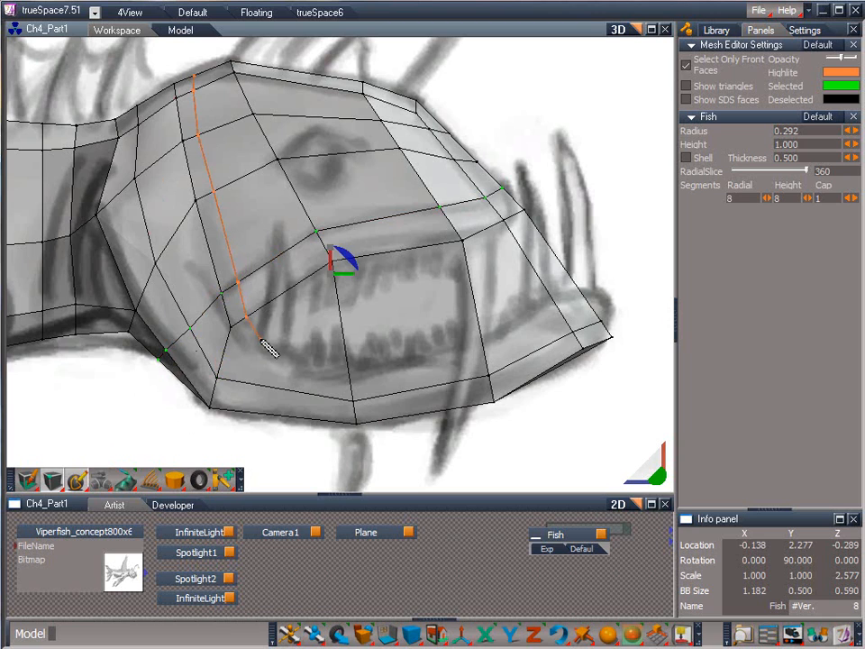
pyautogui.rightClick(271, 342)
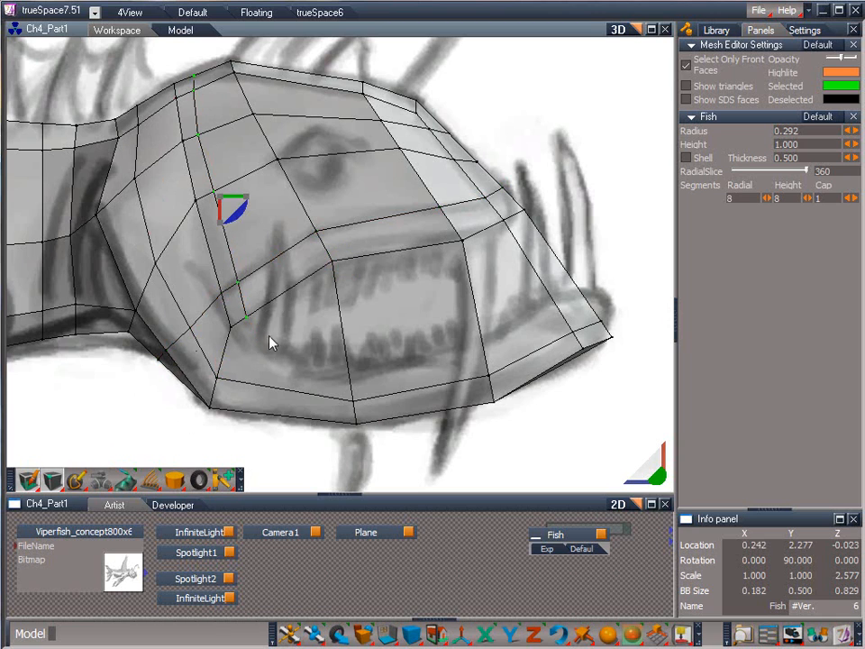
# Polydraw a lower lip edge line from just below the mouth corner forward along the sketched jaw to its front outline.
pyautogui.click(76, 478)
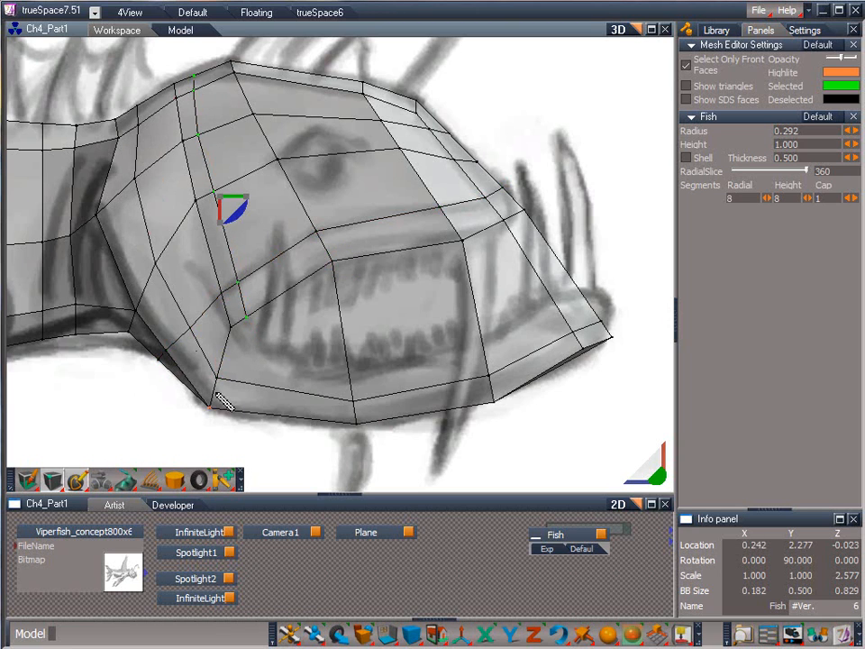
pyautogui.click(229, 339)
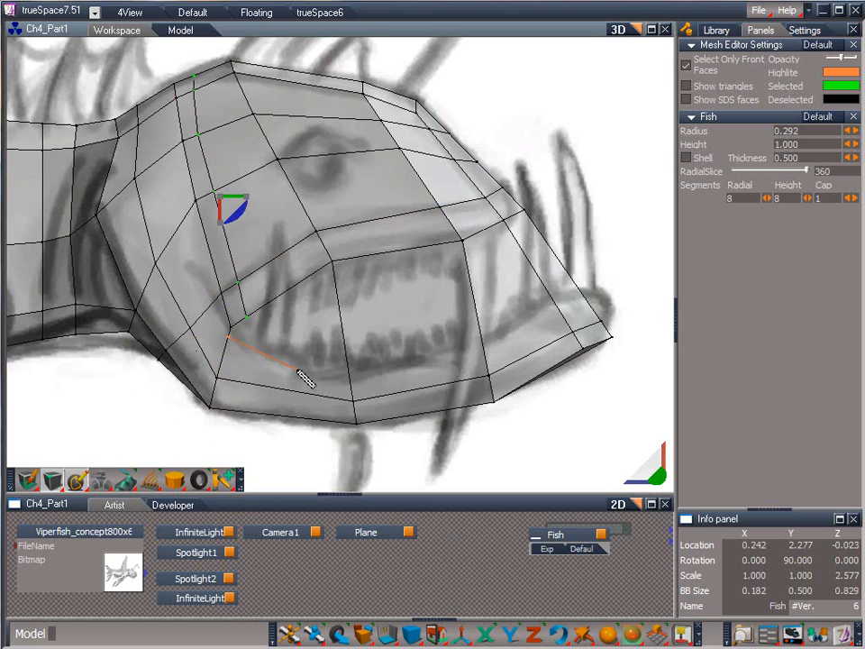
pyautogui.click(350, 380)
pyautogui.click(482, 346)
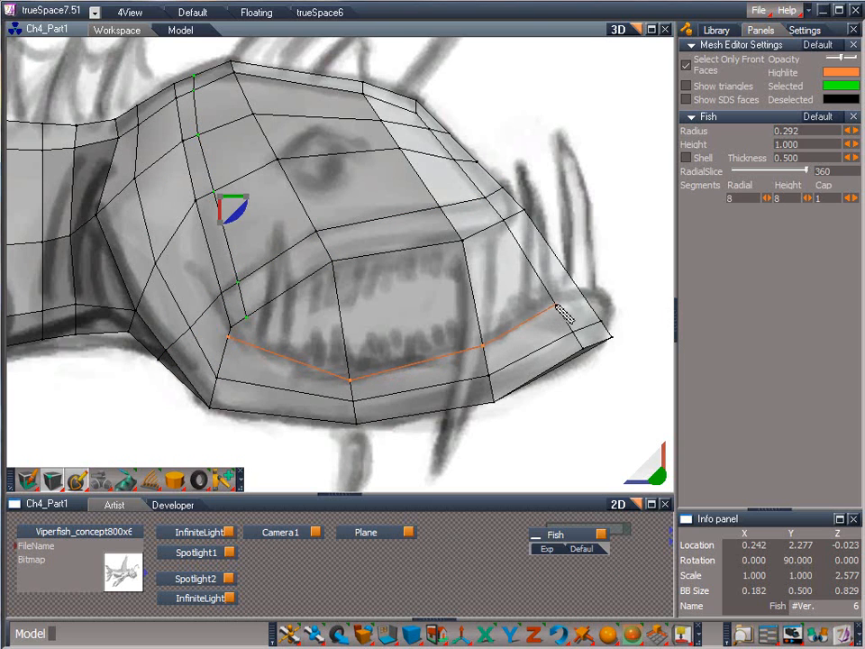
pyautogui.click(559, 305)
pyautogui.click(584, 297)
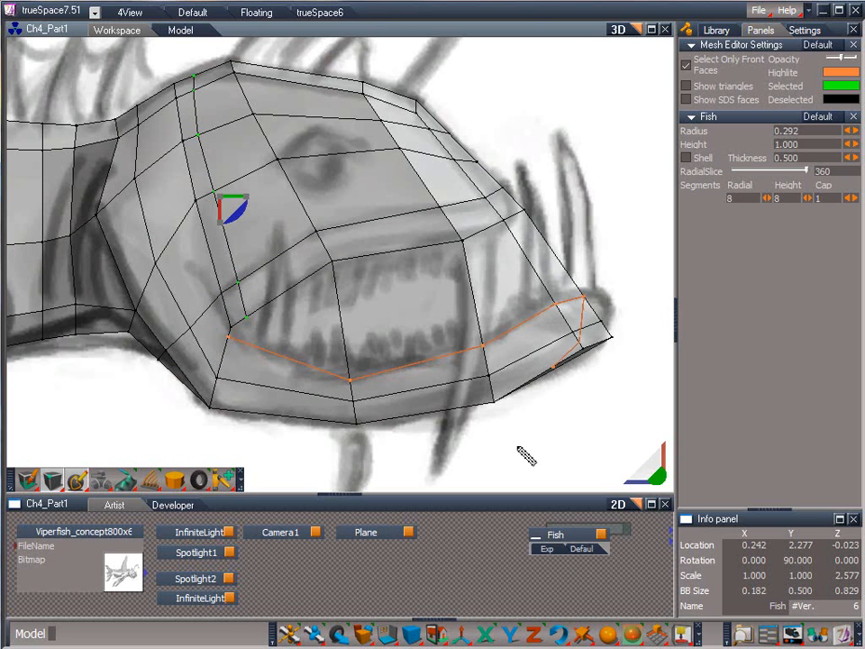
# Polydraw a short edge line from the lower lip beside the mouth corner down to the underside of the jaw.
pyautogui.click(77, 486)
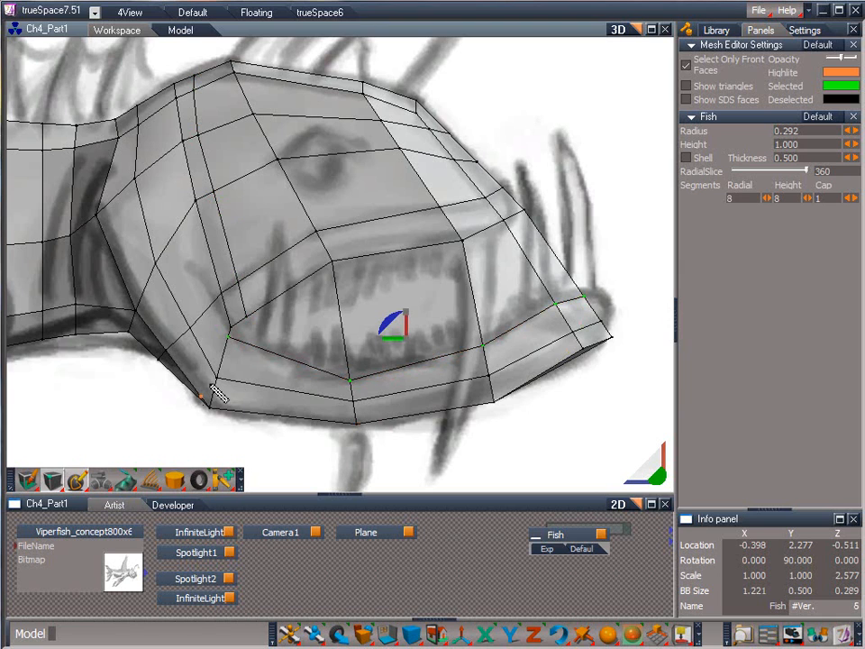
pyautogui.click(241, 340)
pyautogui.click(230, 411)
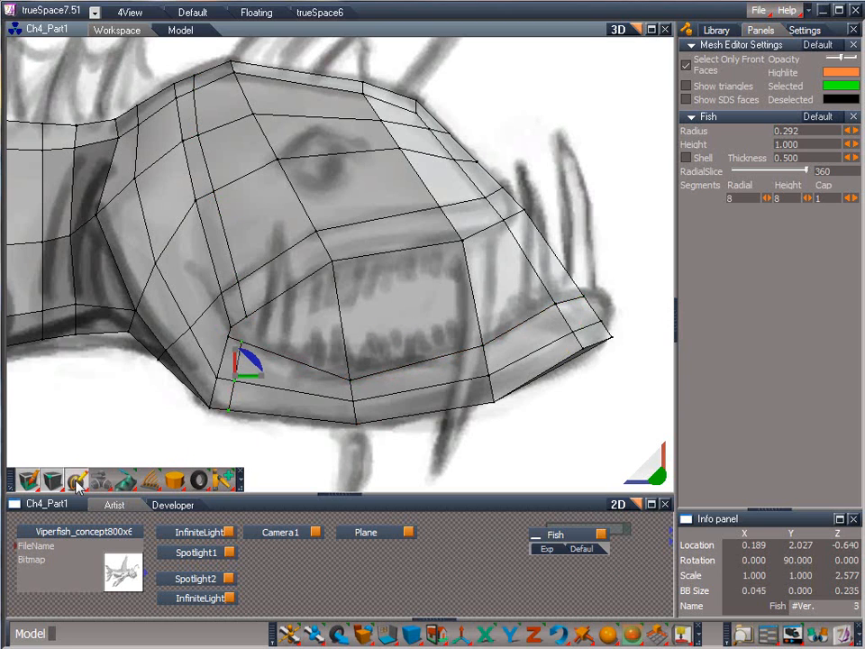
# Polydraw an edge line from the mouth corner diagonally back and down to the throat outline.
pyautogui.click(231, 327)
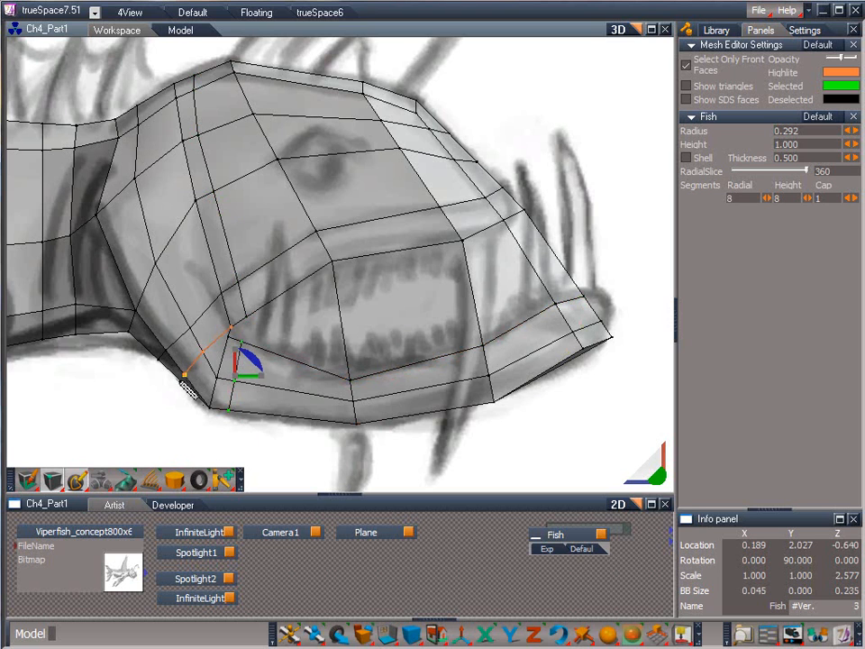
pyautogui.scroll(4, 187, 390)
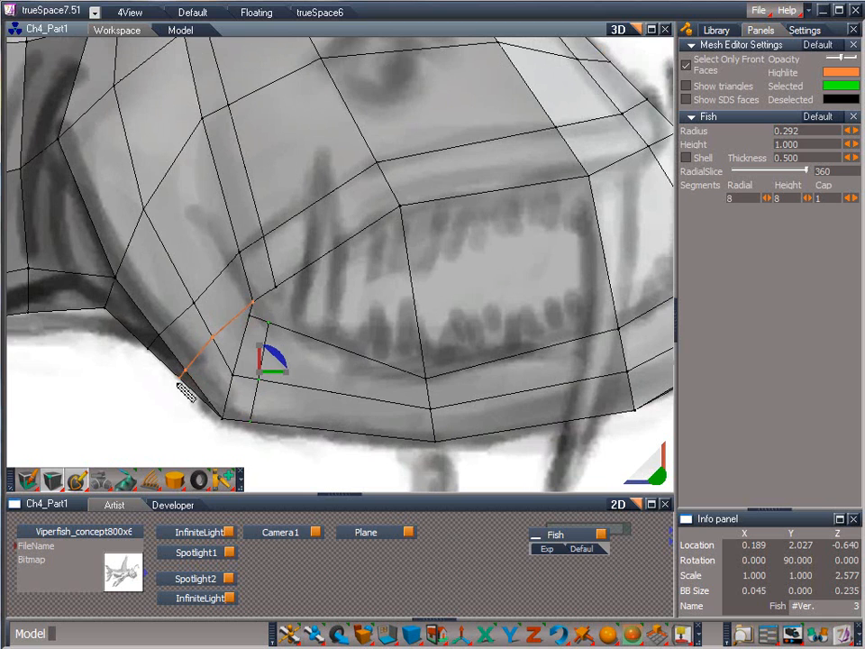
pyautogui.click(180, 377)
pyautogui.rightClick(160, 398)
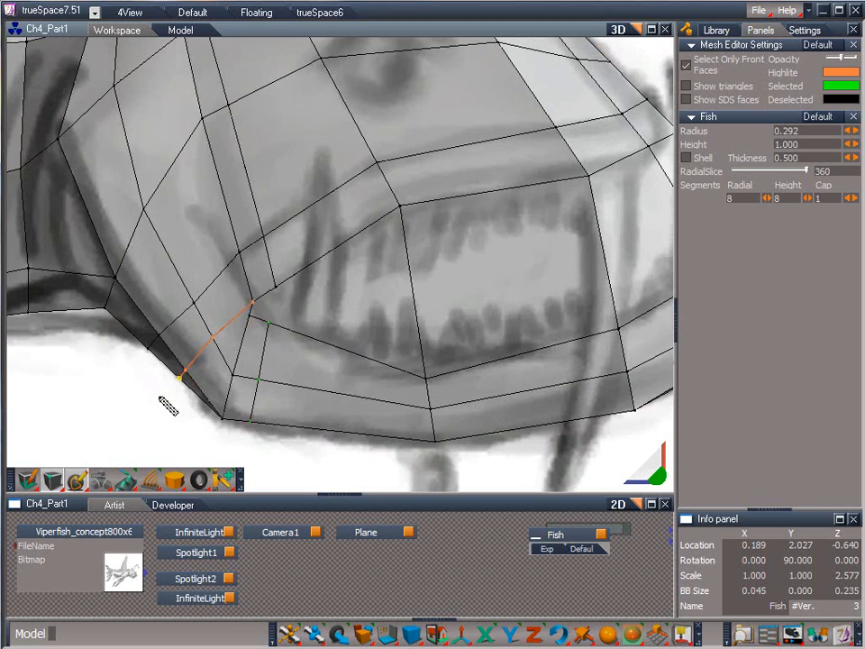
pyautogui.scroll(-4, 233, 385)
pyautogui.scroll(-1, 233, 389)
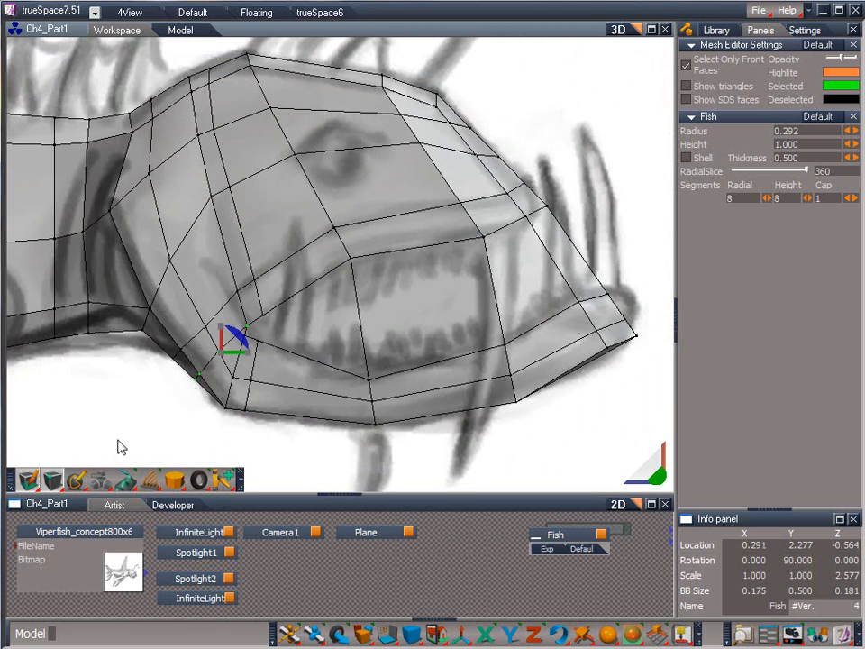
# Reposition the vertices around the mouth corner and the cheek just above it to round off the corner.
pyautogui.moveTo(30, 480); pyautogui.dragTo(29, 409)
pyautogui.click(249, 329)
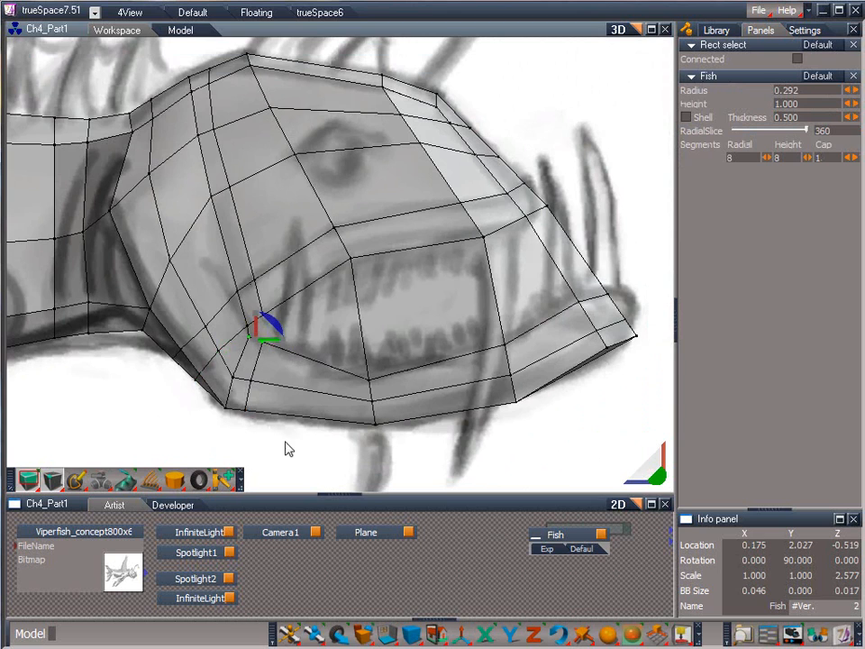
pyautogui.click(284, 442)
pyautogui.click(256, 350)
pyautogui.moveTo(256, 350); pyautogui.dragTo(217, 350)
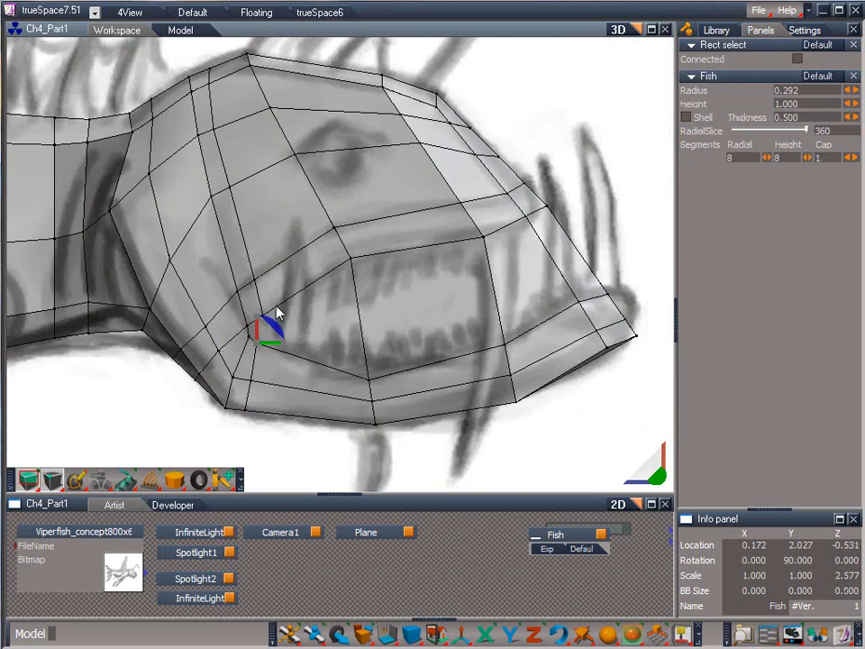
pyautogui.click(264, 315)
pyautogui.moveTo(222, 299)
pyautogui.mouseDown()
pyautogui.moveTo(262, 300)
pyautogui.moveTo(272, 260)
pyautogui.moveTo(210, 316)
pyautogui.mouseUp()
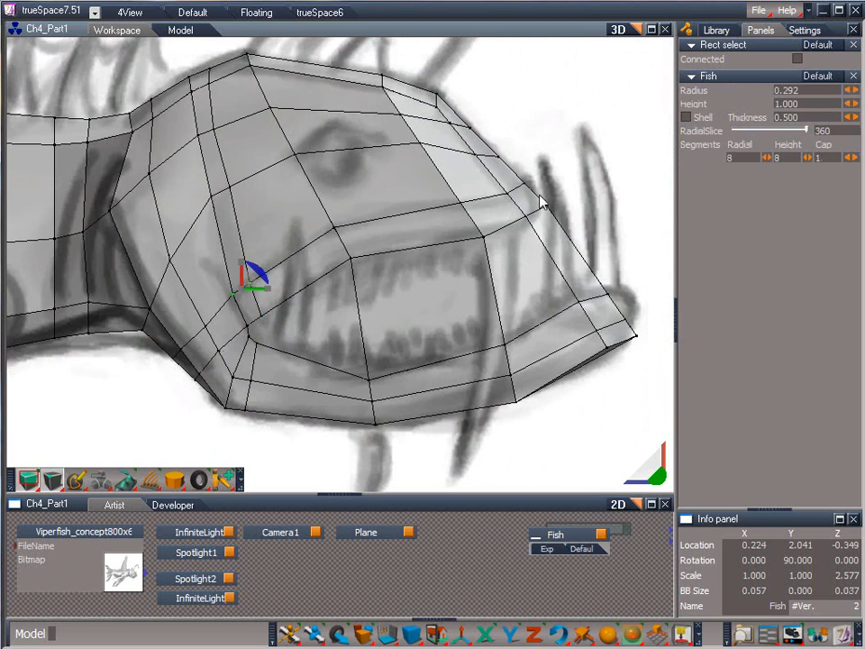
# Pull the front upper lip vertices back and shape the lower jaw tip vertices to follow the sketched snout and jaw.
pyautogui.click(532, 216)
pyautogui.moveTo(532, 218); pyautogui.dragTo(456, 289)
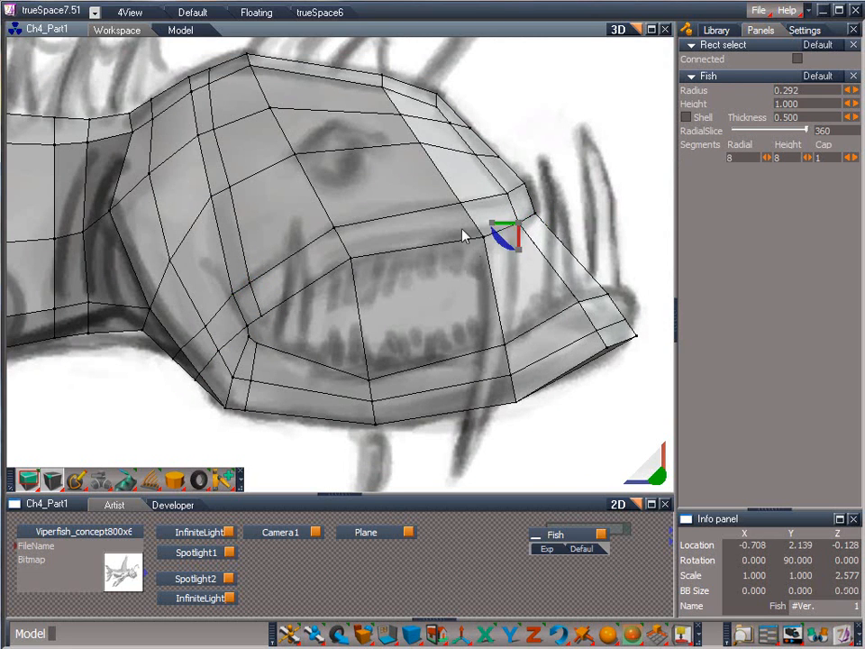
pyautogui.moveTo(462, 236); pyautogui.dragTo(420, 206)
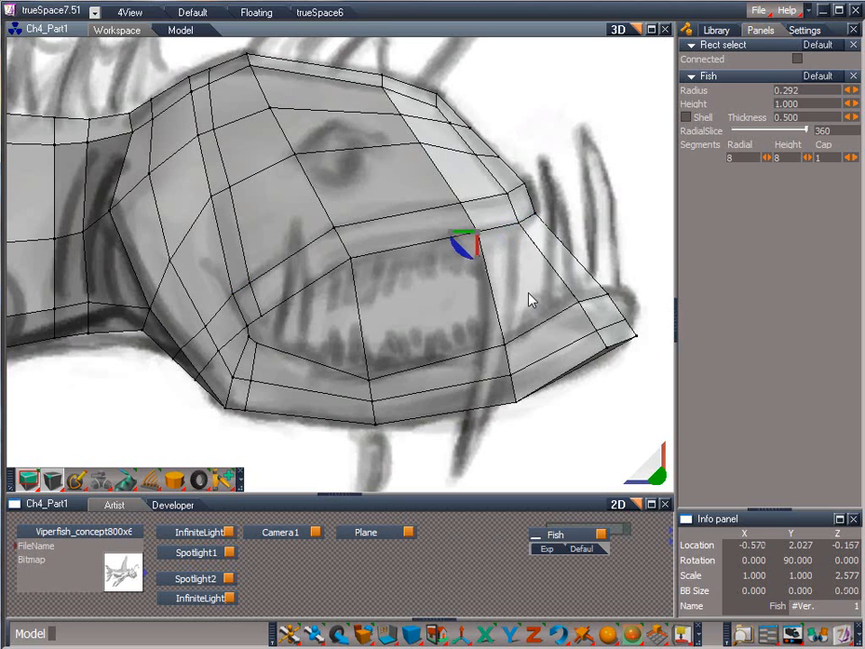
pyautogui.click(615, 310)
pyautogui.moveTo(605, 283); pyautogui.dragTo(690, 267)
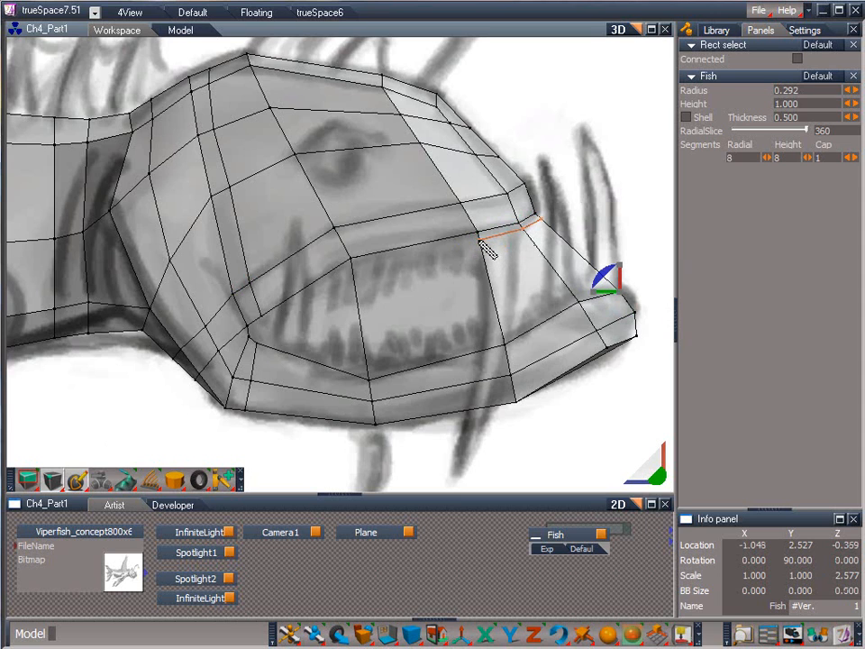
# Polydraw an inner mouth edge line from the snout along the upper lip, around the corner and along the lower lip to the jaw tip.
pyautogui.moveTo(480, 240)
pyautogui.mouseDown()
pyautogui.moveTo(354, 268)
pyautogui.moveTo(264, 326)
pyautogui.moveTo(264, 336)
pyautogui.moveTo(373, 375)
pyautogui.moveTo(504, 346)
pyautogui.moveTo(598, 291)
pyautogui.mouseUp()
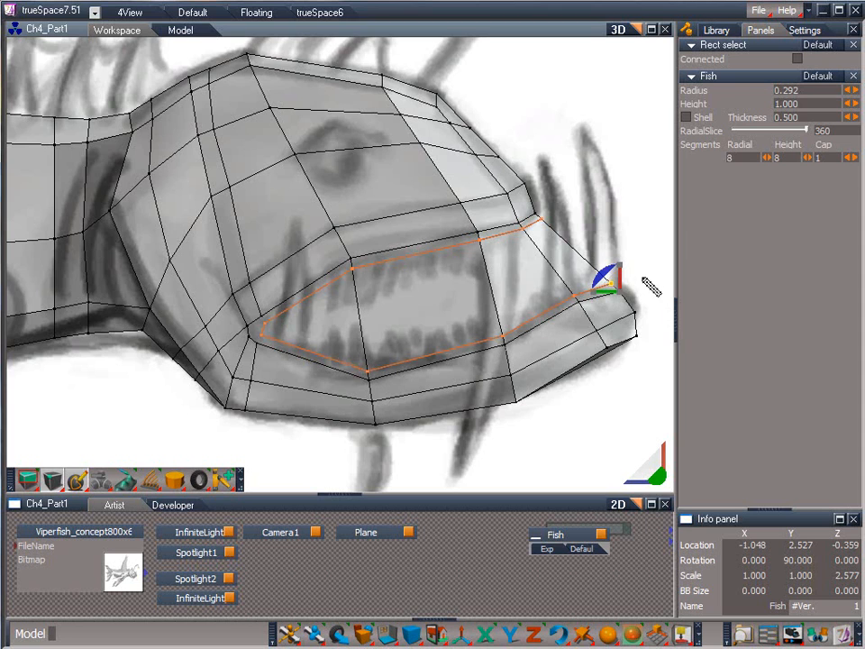
pyautogui.rightClick(642, 279)
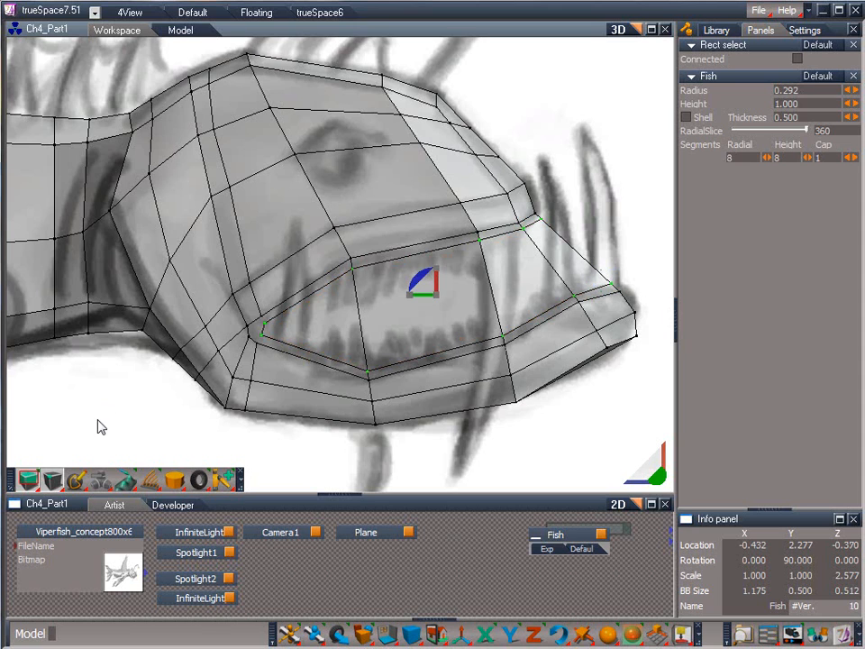
# Polydraw short edges connecting the outer mouth corner vertices to the inner mouth line.
pyautogui.moveTo(76, 478); pyautogui.dragTo(131, 411)
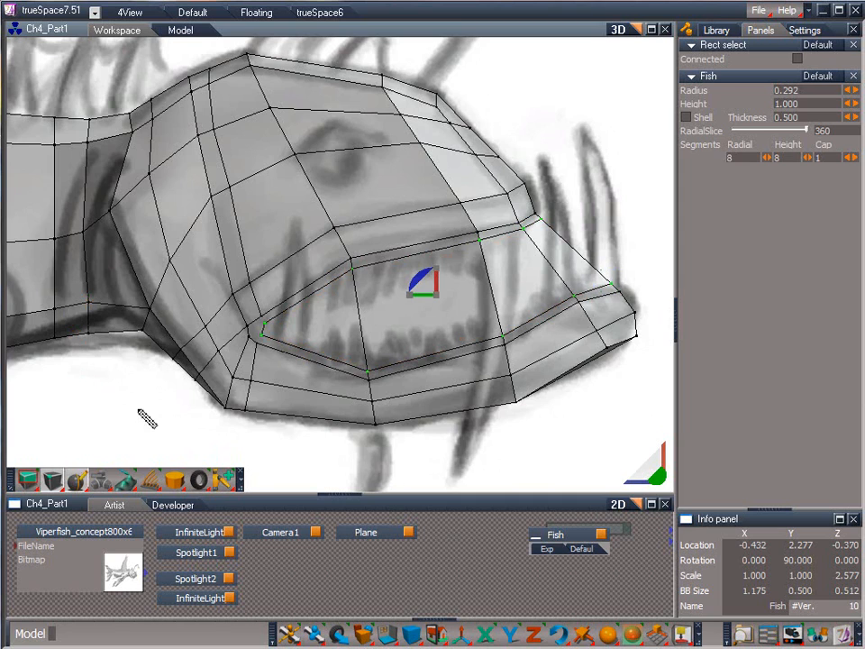
pyautogui.click(263, 325)
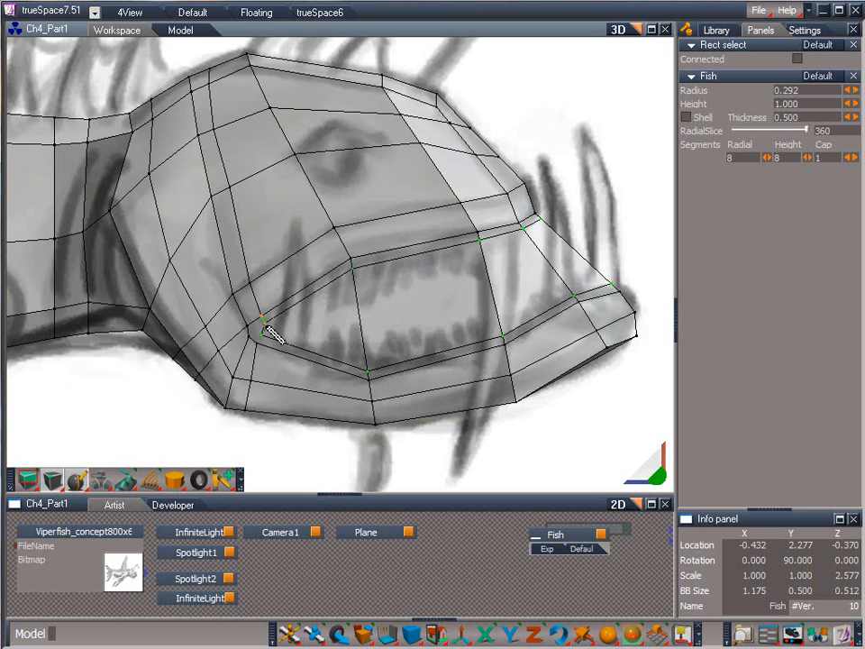
pyautogui.scroll(5, 281, 342)
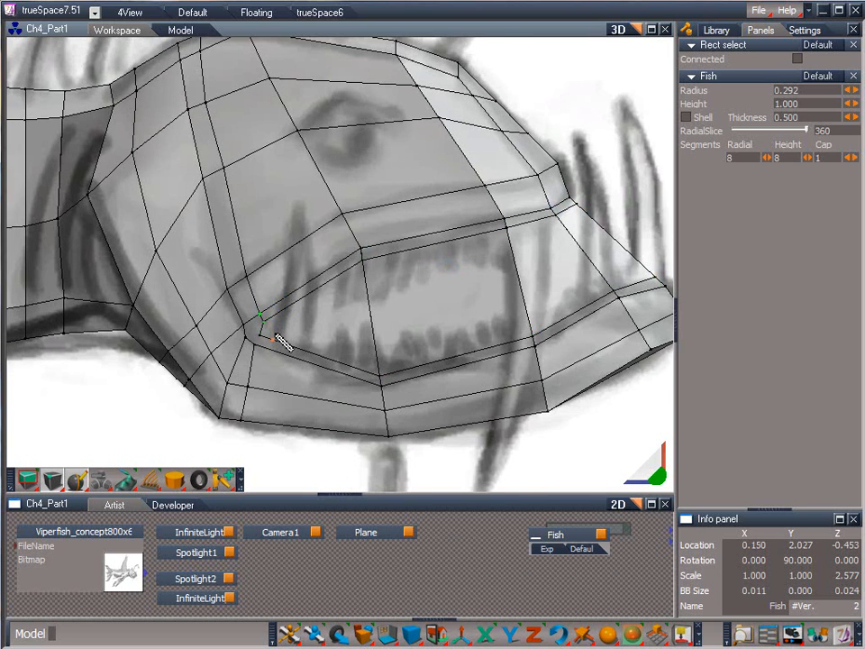
pyautogui.scroll(5, 279, 342)
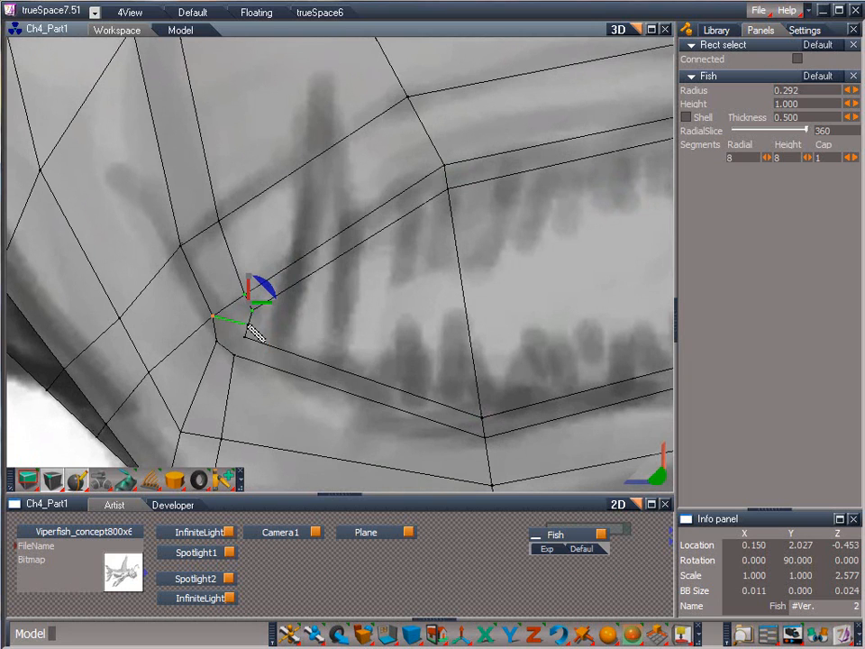
pyautogui.click(256, 331)
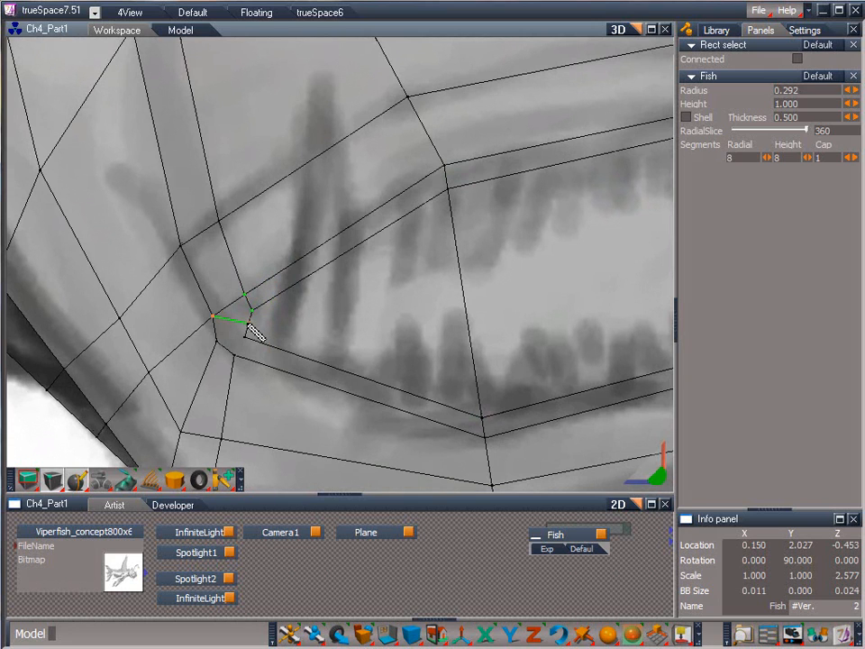
pyautogui.click(247, 330)
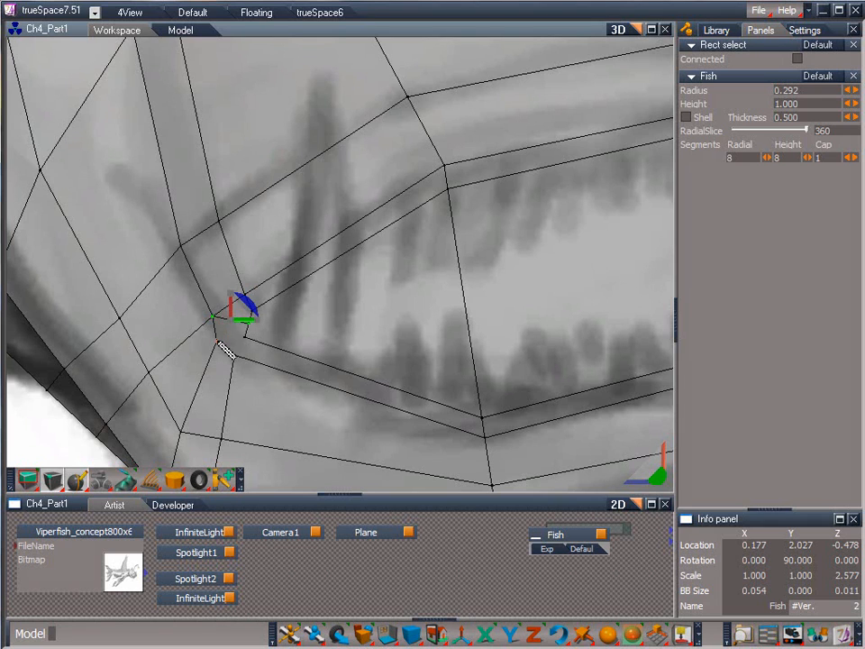
pyautogui.moveTo(247, 344); pyautogui.dragTo(353, 325)
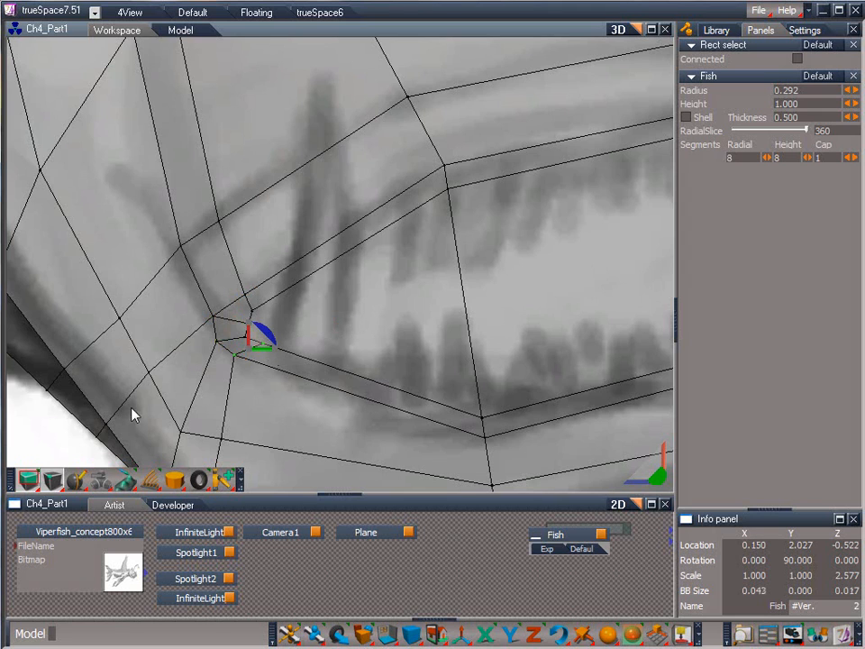
# Reposition the inner mouth corner vertices to form an evenly rounded corner.
pyautogui.click(340, 307)
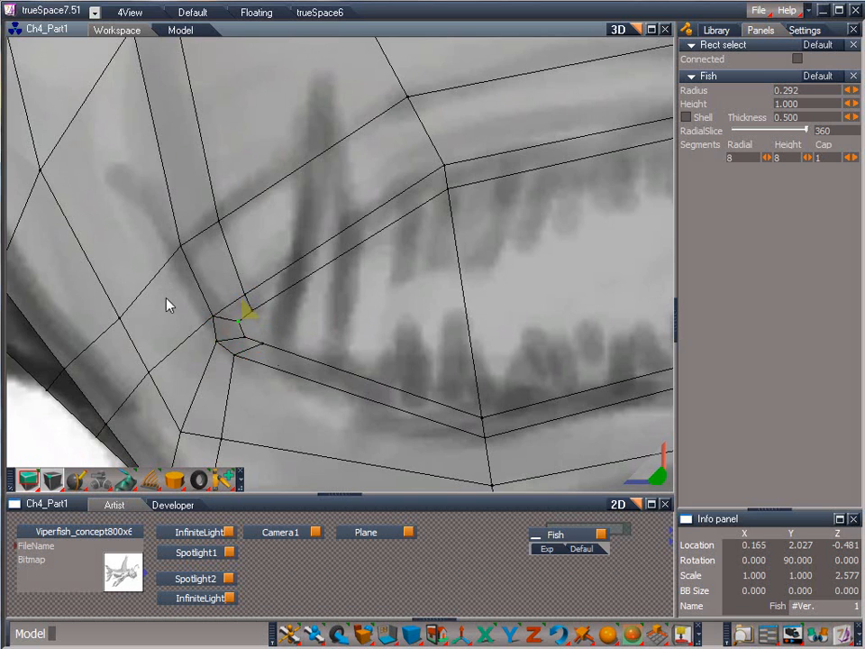
pyautogui.click(255, 337)
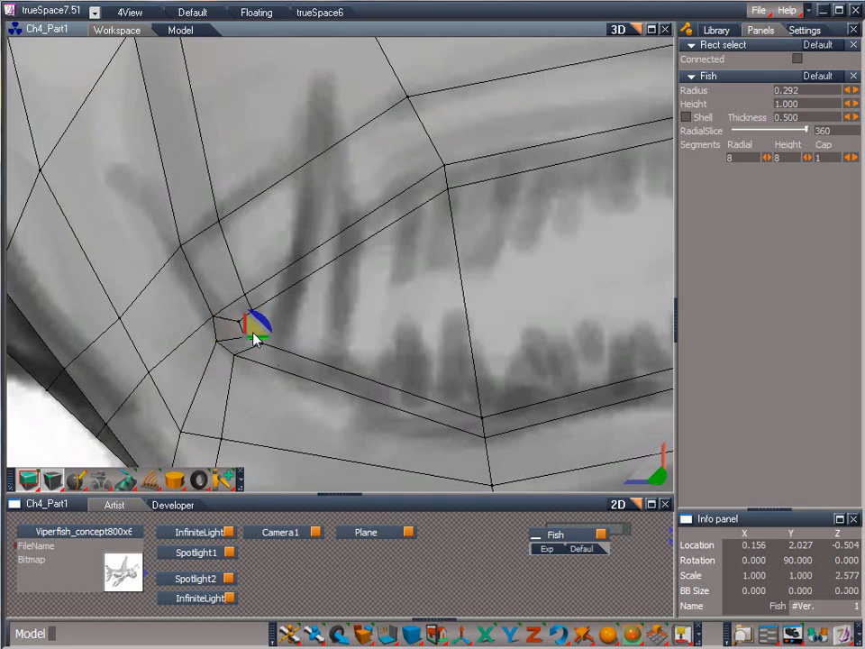
pyautogui.moveTo(255, 337); pyautogui.dragTo(240, 311)
pyautogui.scroll(-8, 331, 316)
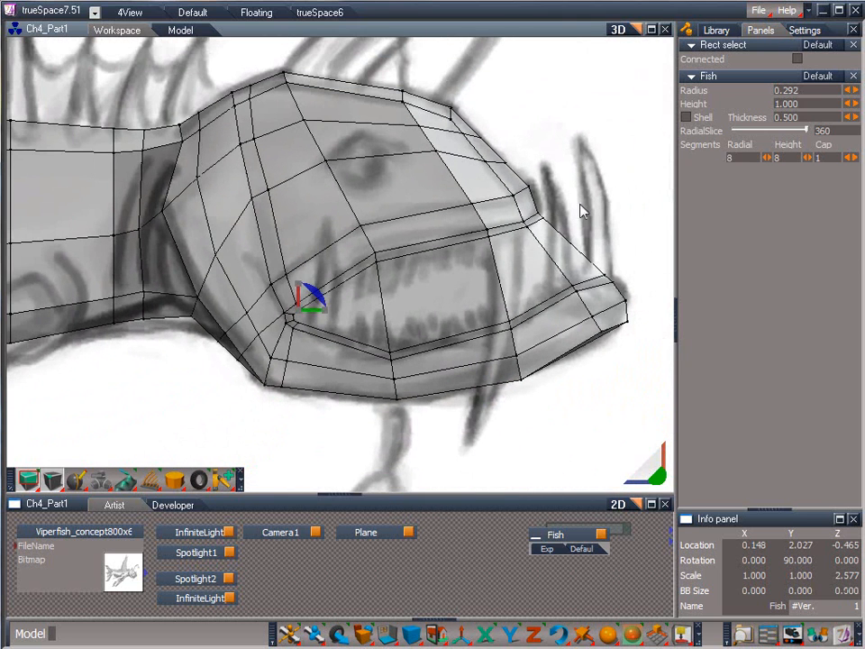
# Adjust the inner lip vertices at the snout and the front of the lower jaw, and clear the vertex selection.
pyautogui.click(526, 226)
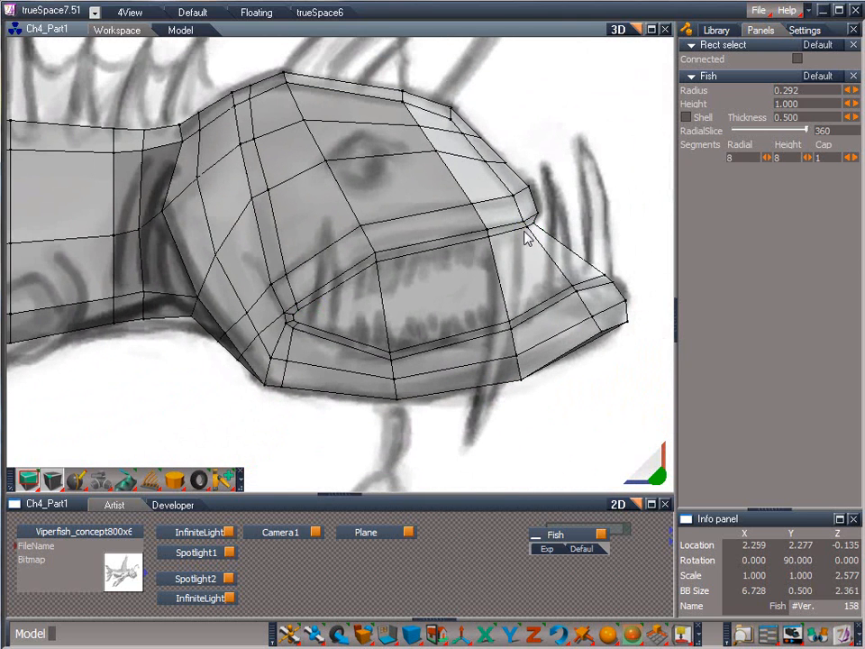
pyautogui.click(547, 302)
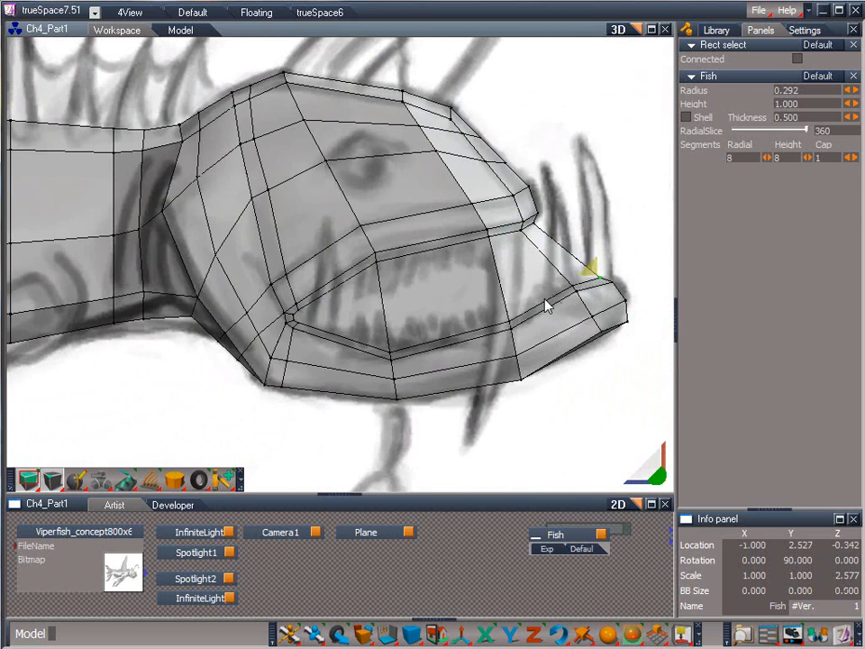
pyautogui.click(552, 296)
pyautogui.click(574, 288)
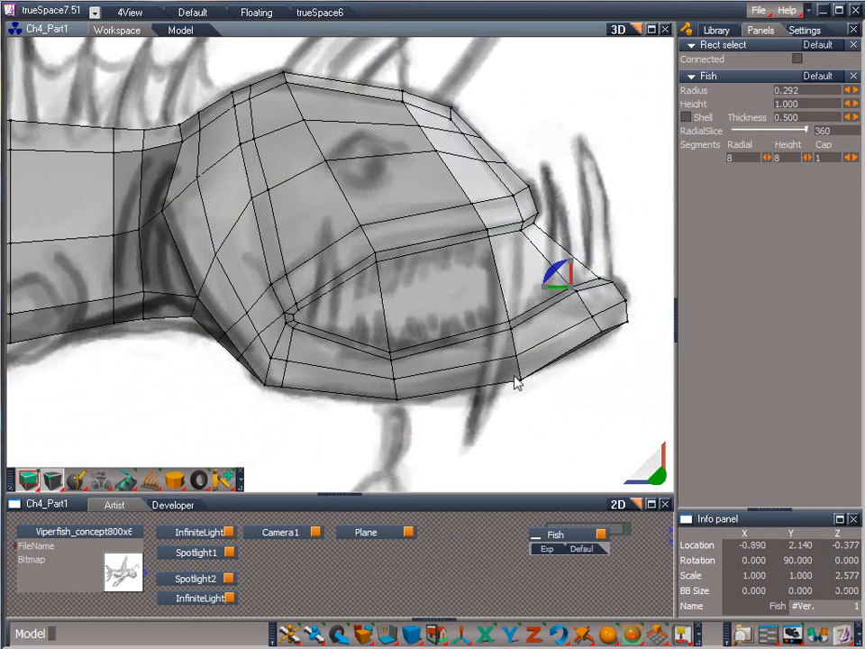
pyautogui.click(532, 436)
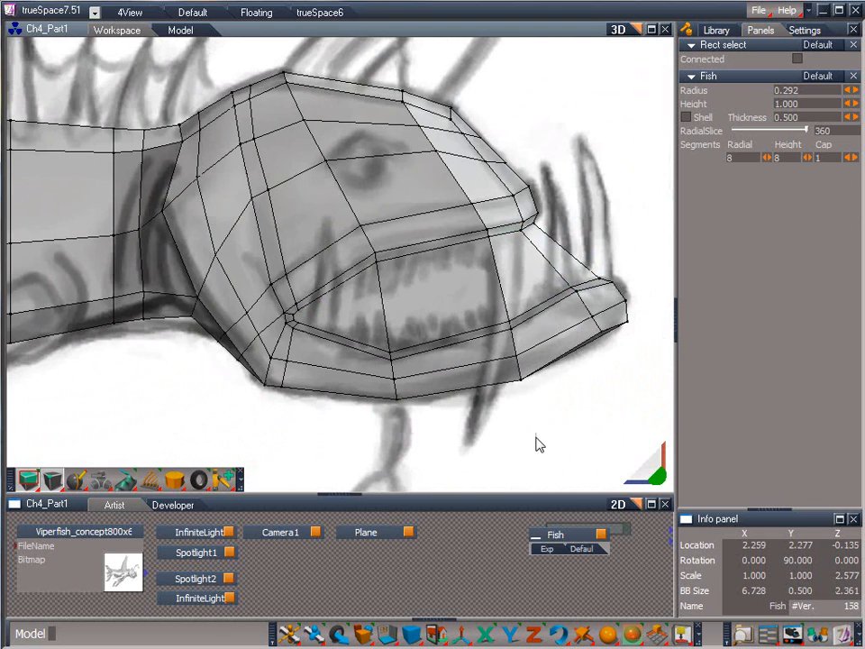